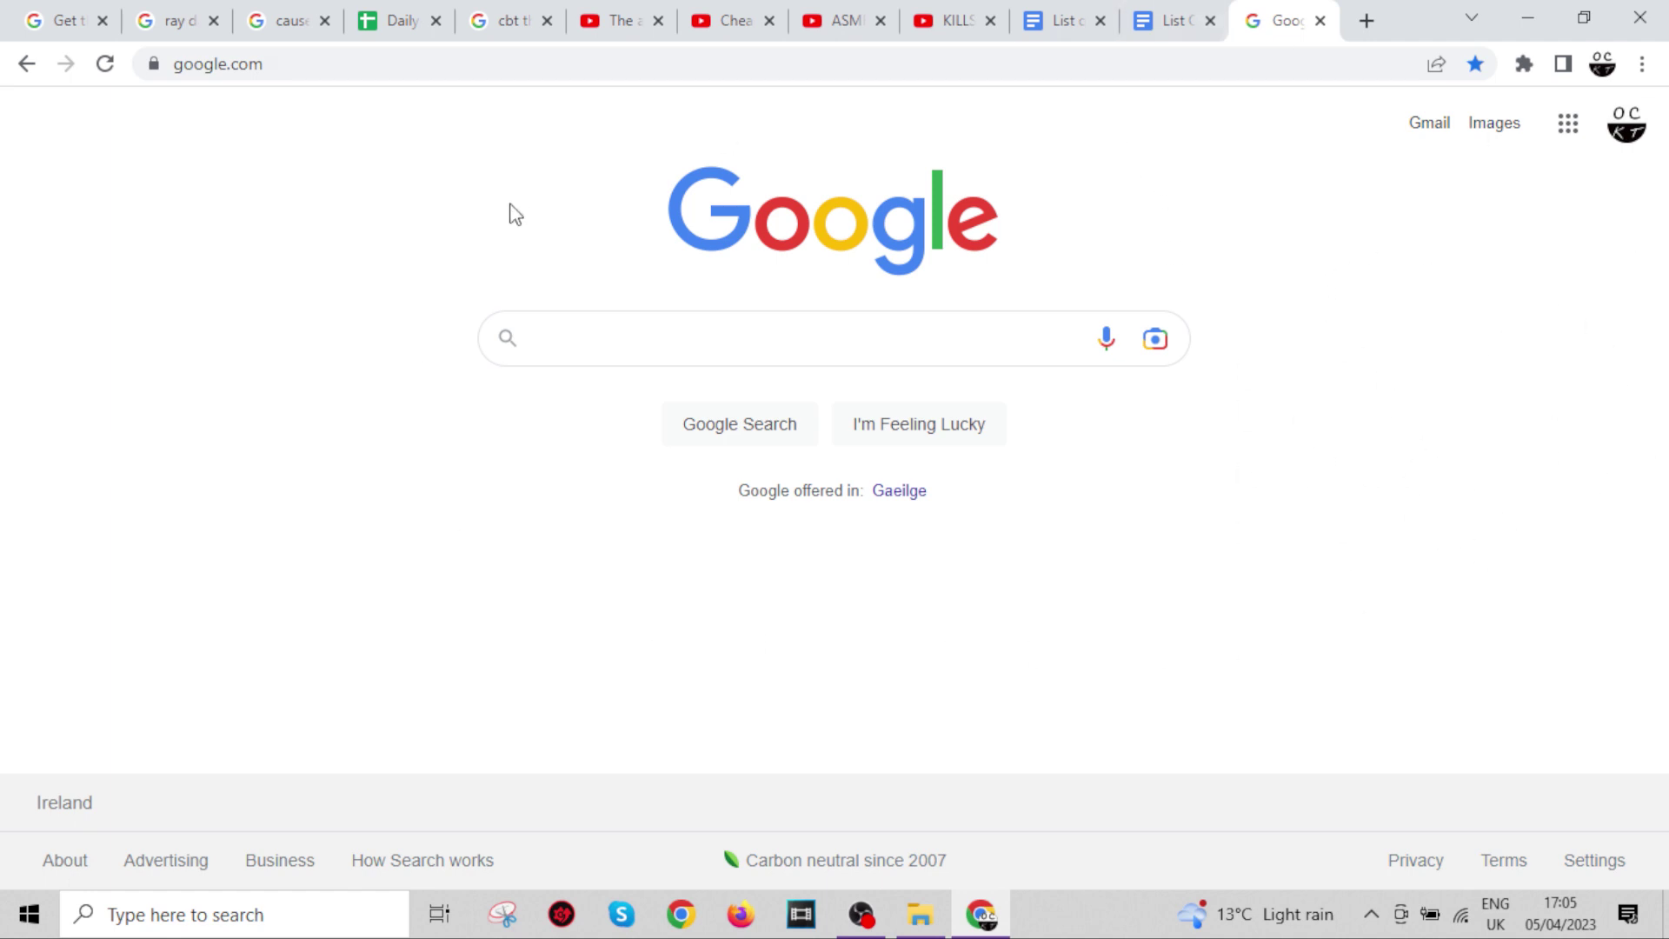
Open the full browsing history page and bring up the options for clearing browsing data
{"action": "left_click", "coordinate": [1642, 65]}
{"action": "mouse_move", "coordinate": [1486, 207]}
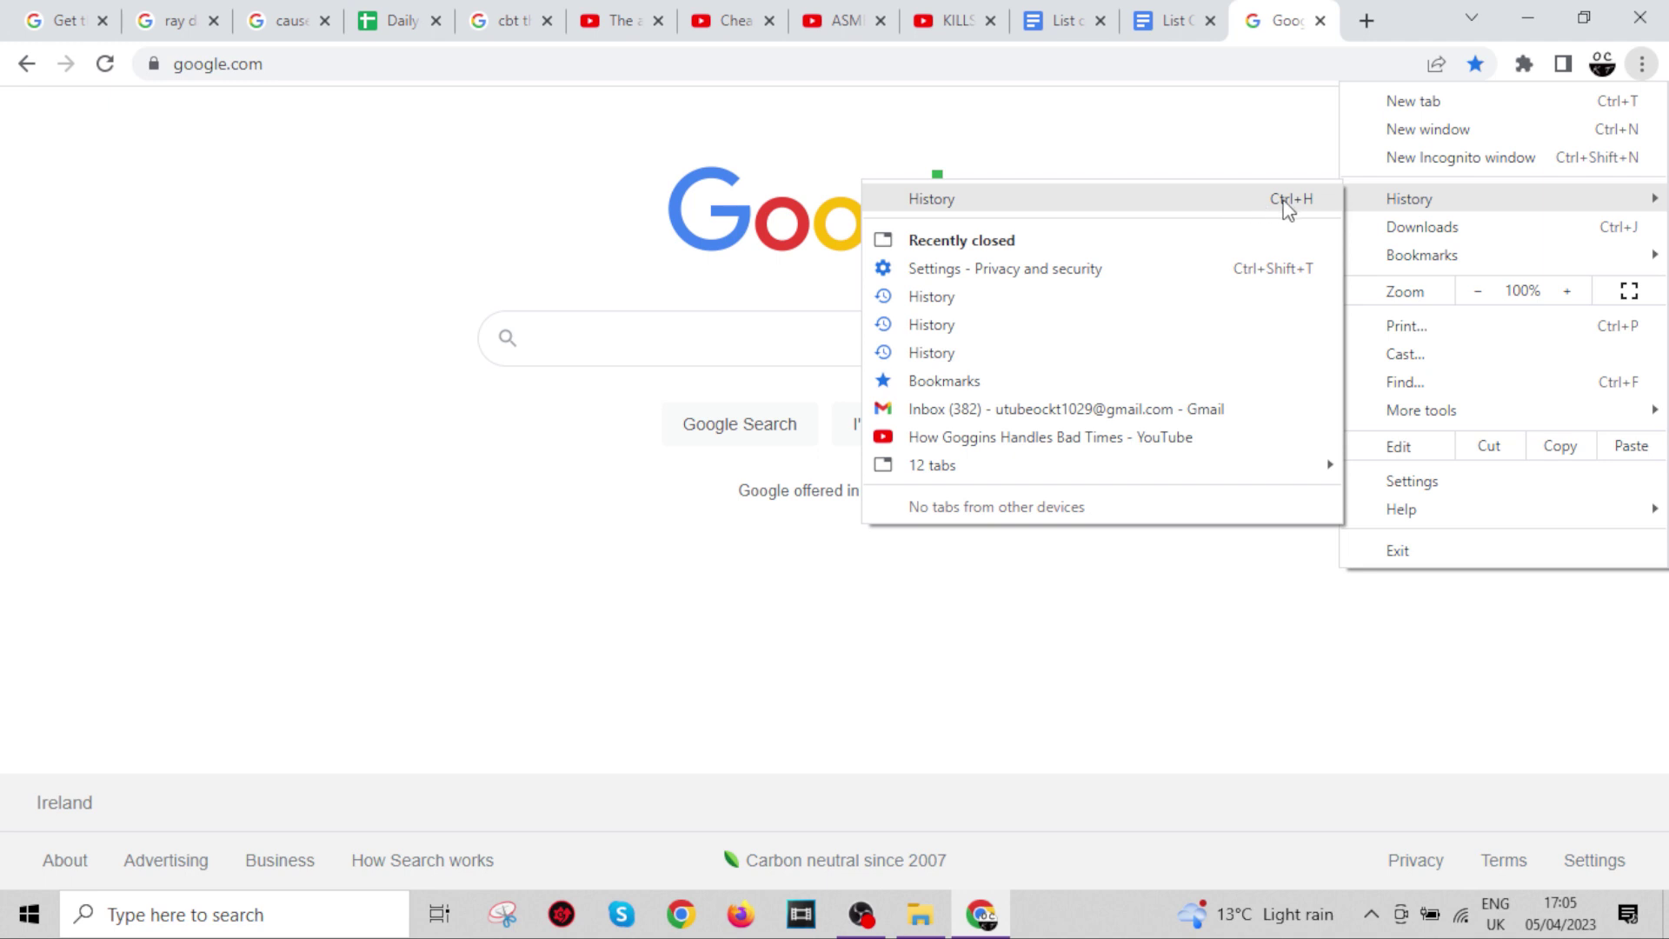
{"action": "left_click", "coordinate": [1140, 202]}
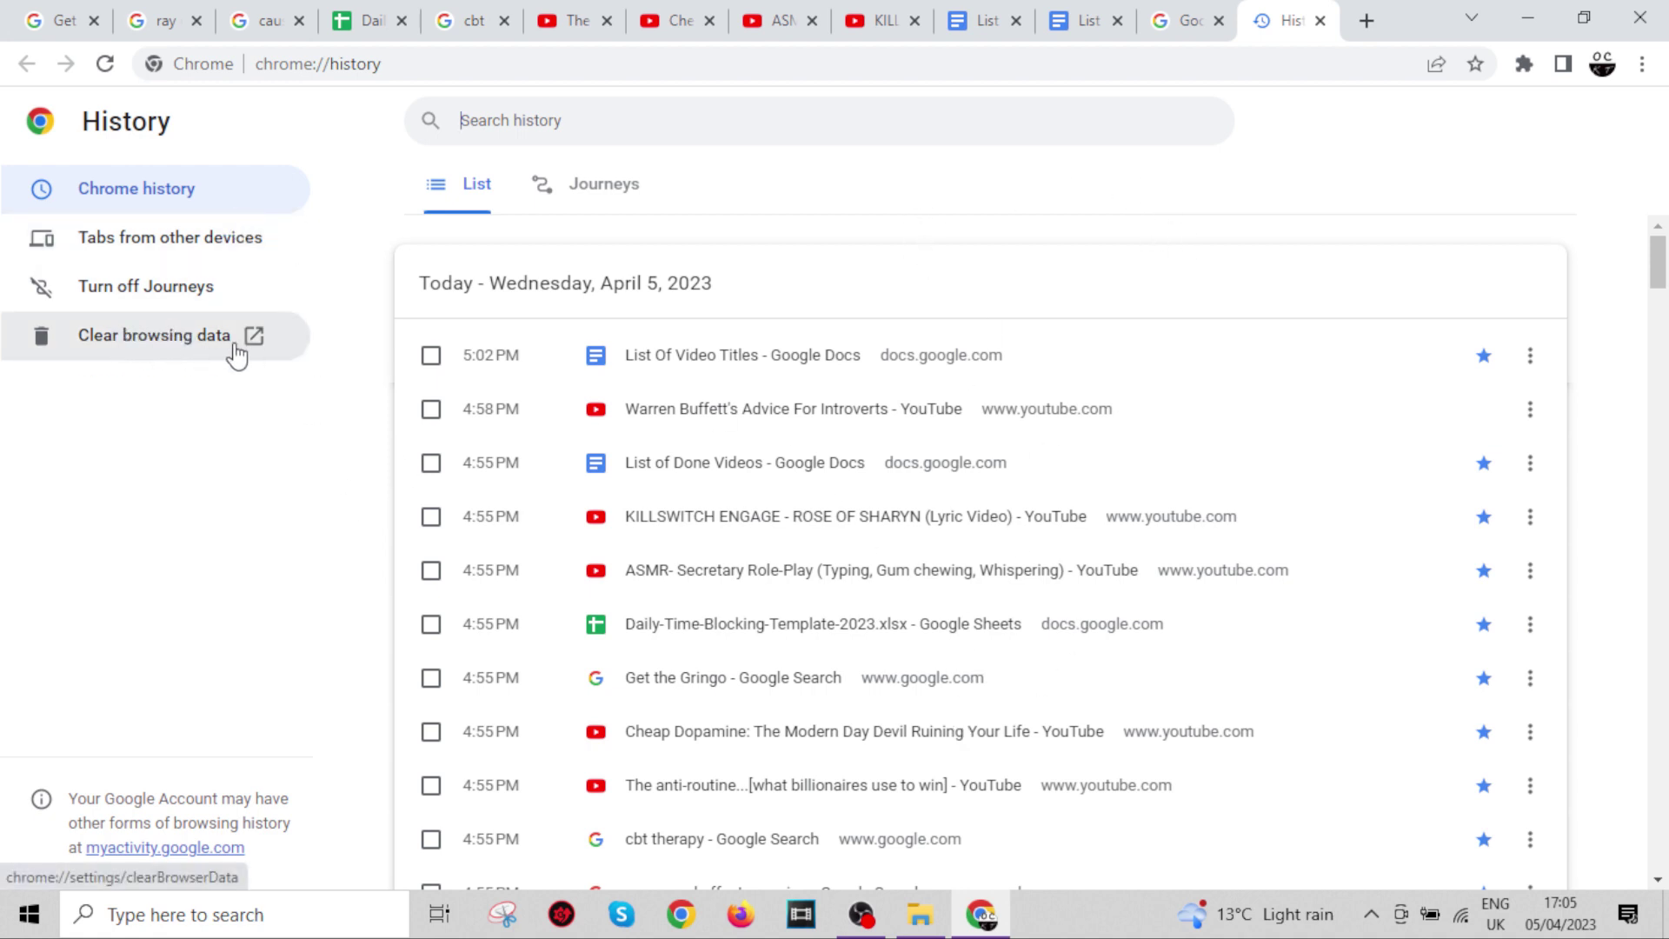
{"action": "left_click", "coordinate": [130, 339]}
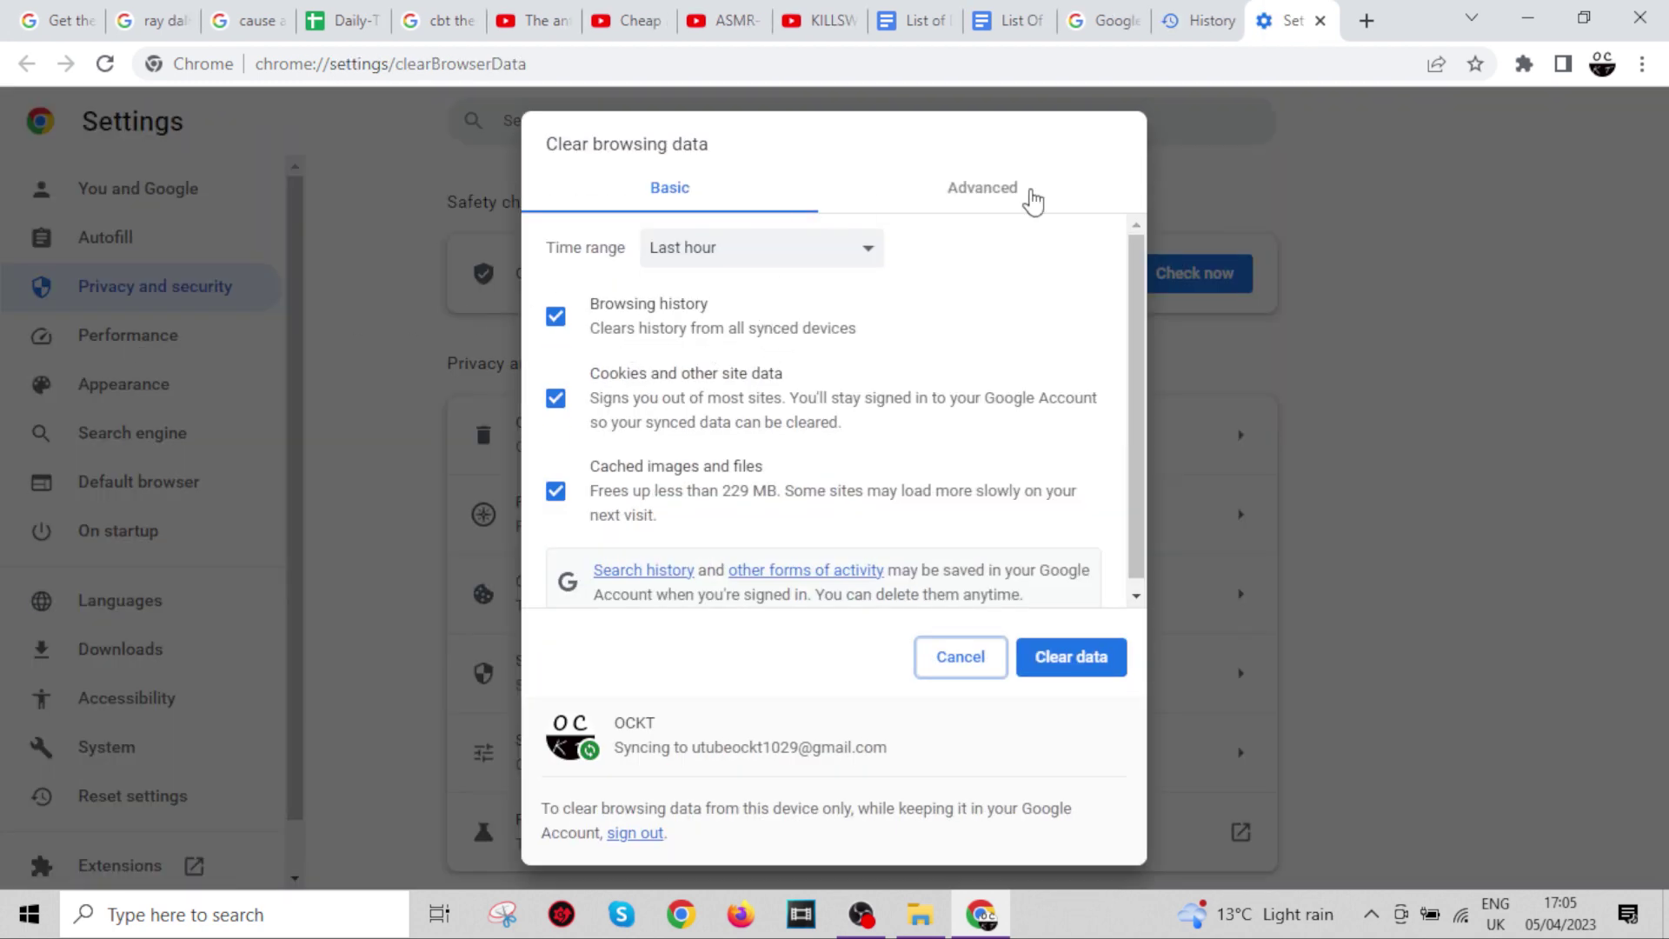
Examine the advanced list of data types that can be cleared and return to the basic options
{"action": "left_click", "coordinate": [1003, 193]}
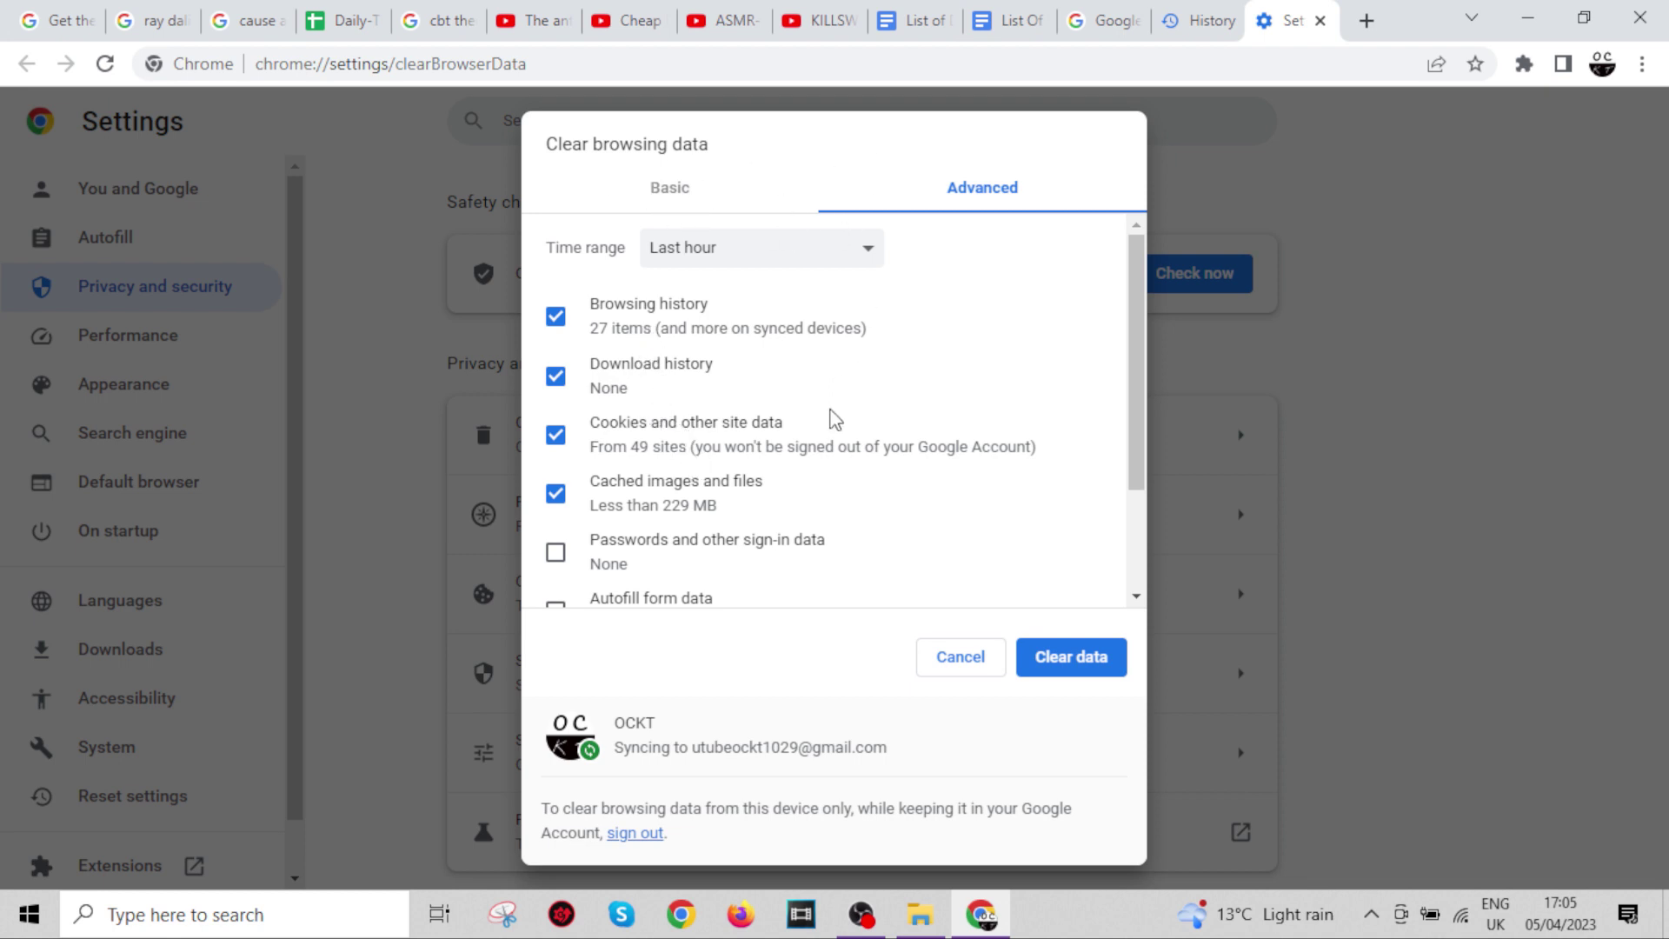
{"action": "scroll", "coordinate": [681, 469], "scroll_direction": "down", "scroll_amount": 3}
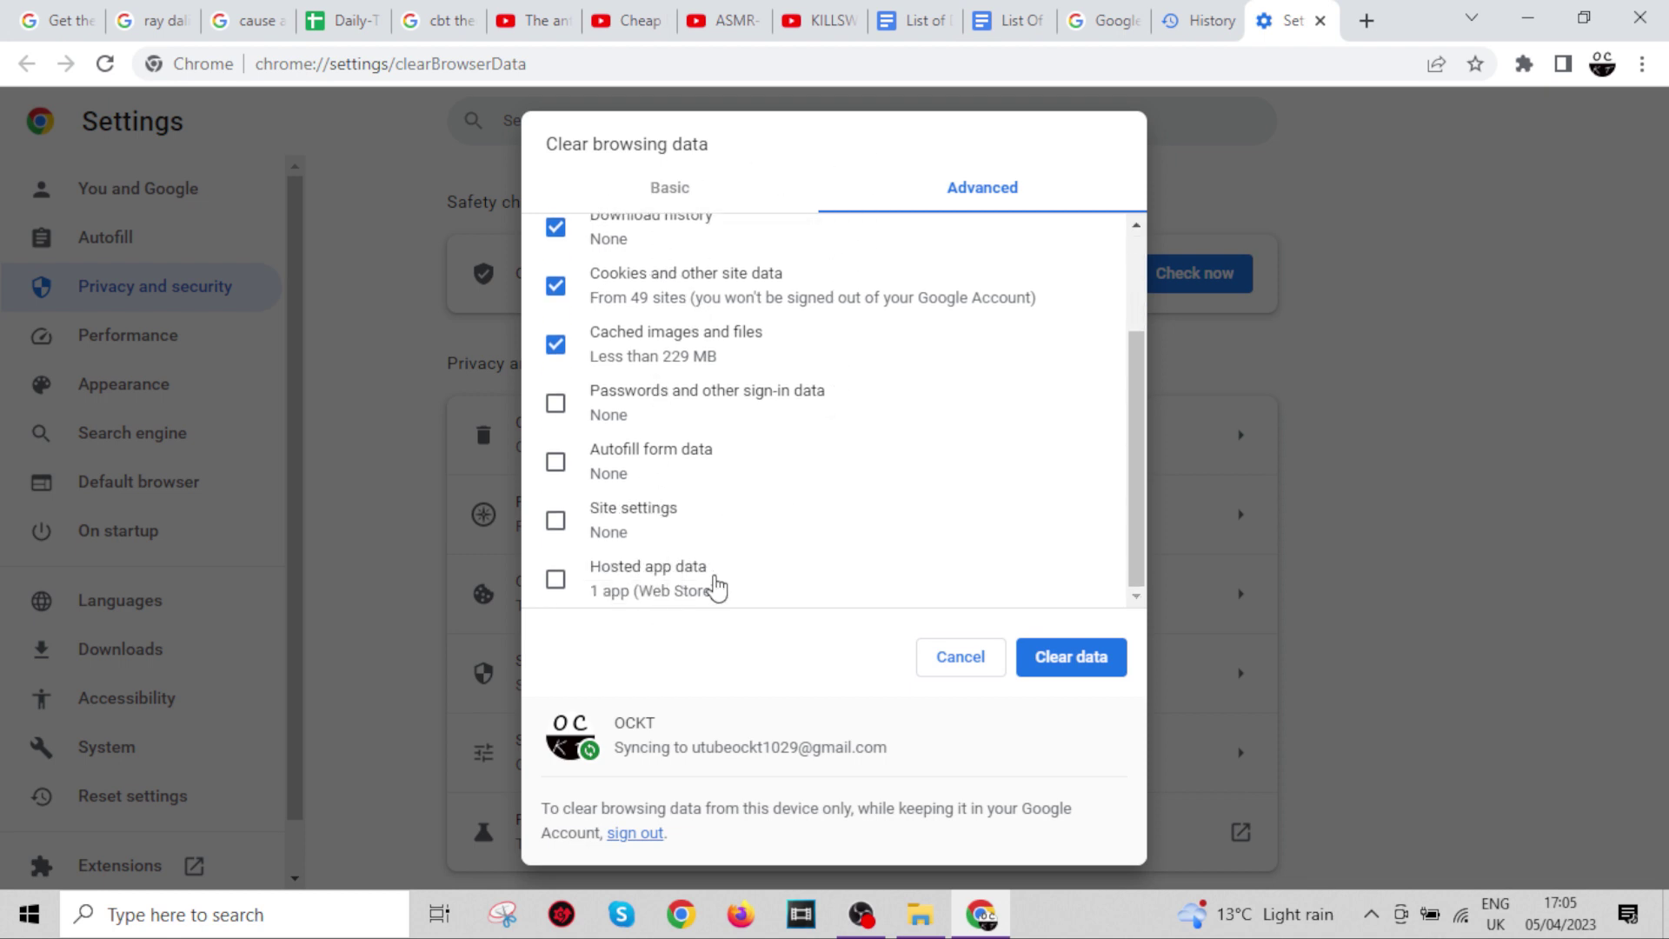
{"action": "scroll", "coordinate": [678, 448], "scroll_direction": "up", "scroll_amount": 1}
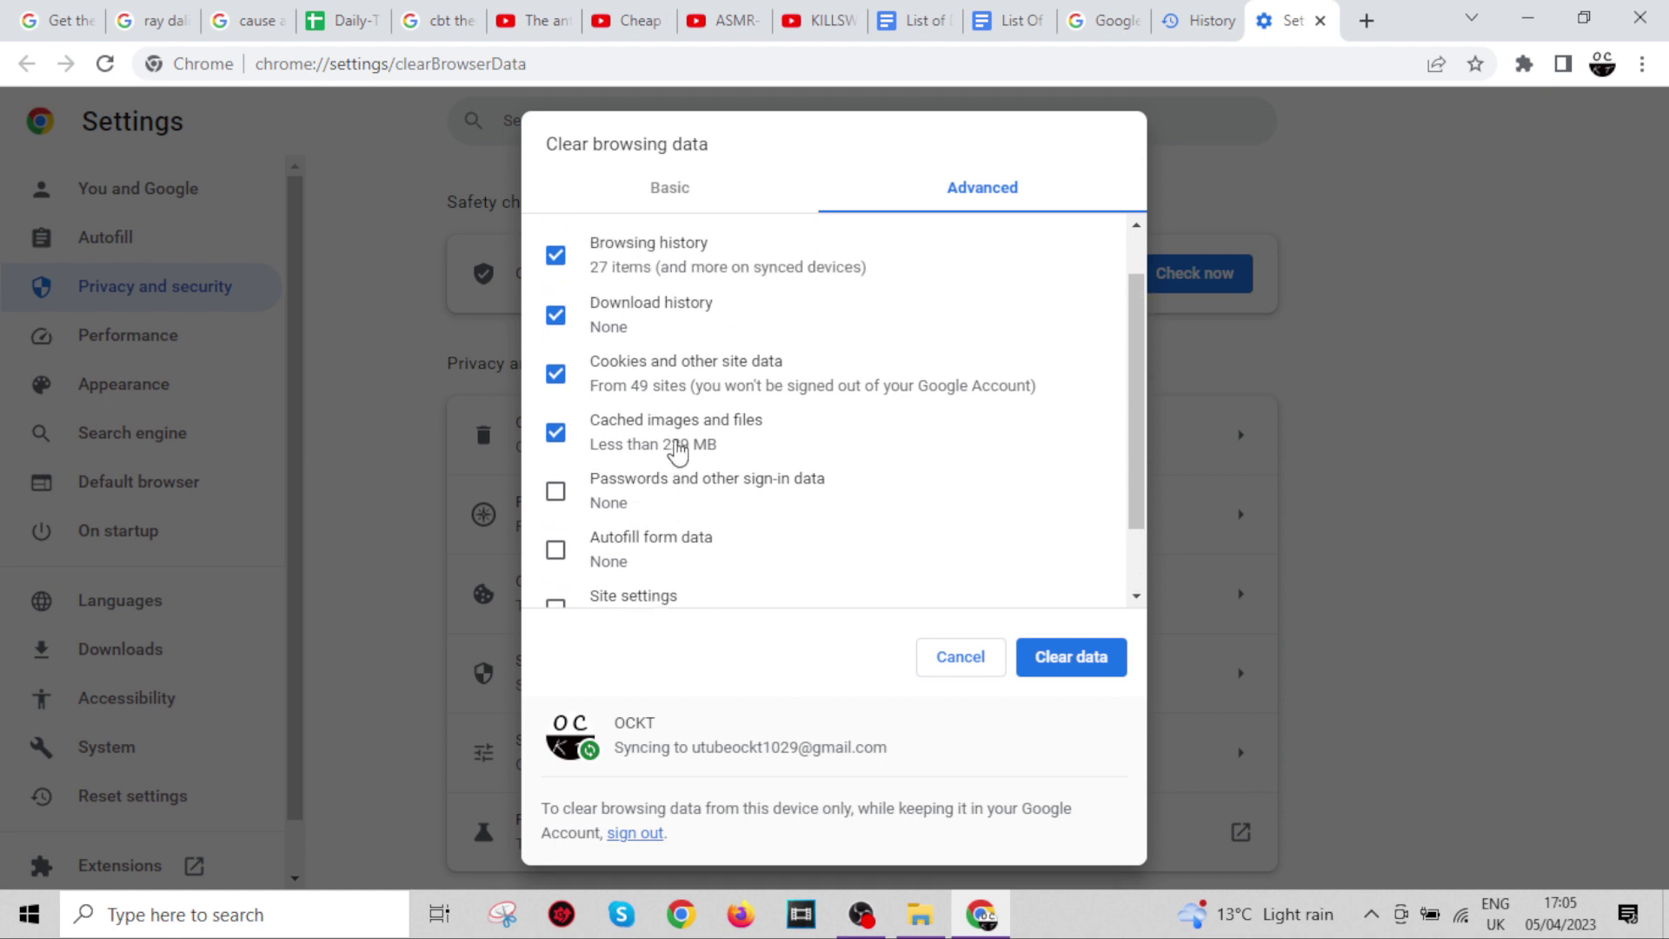
{"action": "scroll", "coordinate": [678, 448], "scroll_direction": "up", "scroll_amount": 1}
{"action": "scroll", "coordinate": [722, 458], "scroll_direction": "down", "scroll_amount": 1}
{"action": "scroll", "coordinate": [719, 461], "scroll_direction": "up", "scroll_amount": 1}
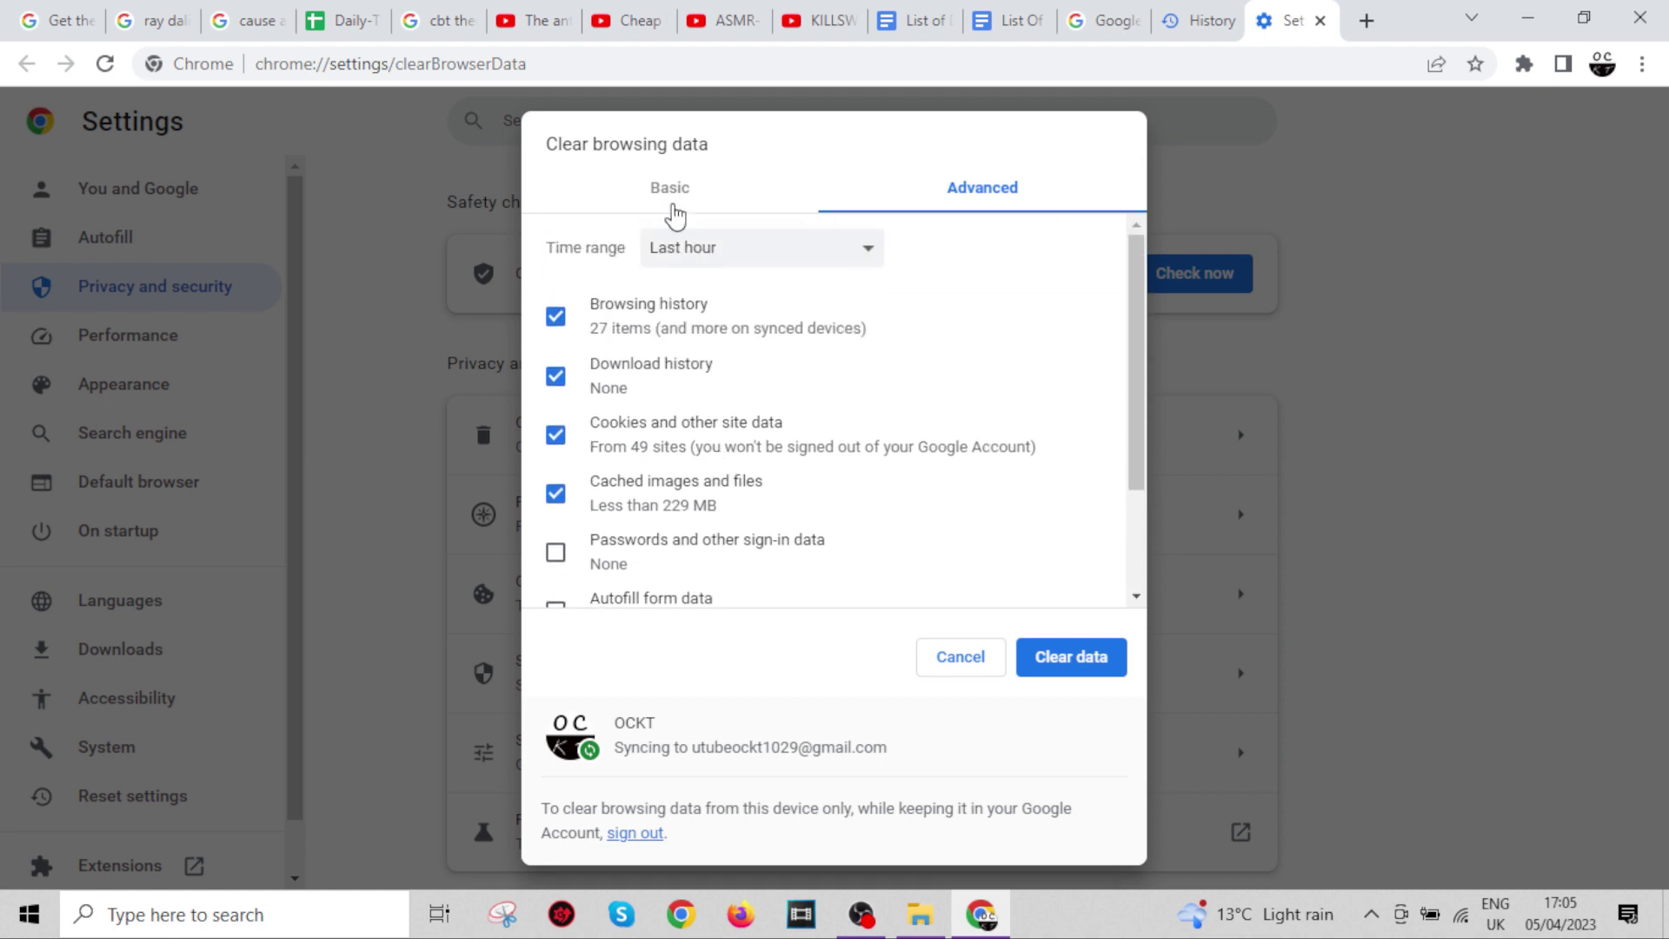
{"action": "left_click", "coordinate": [672, 206]}
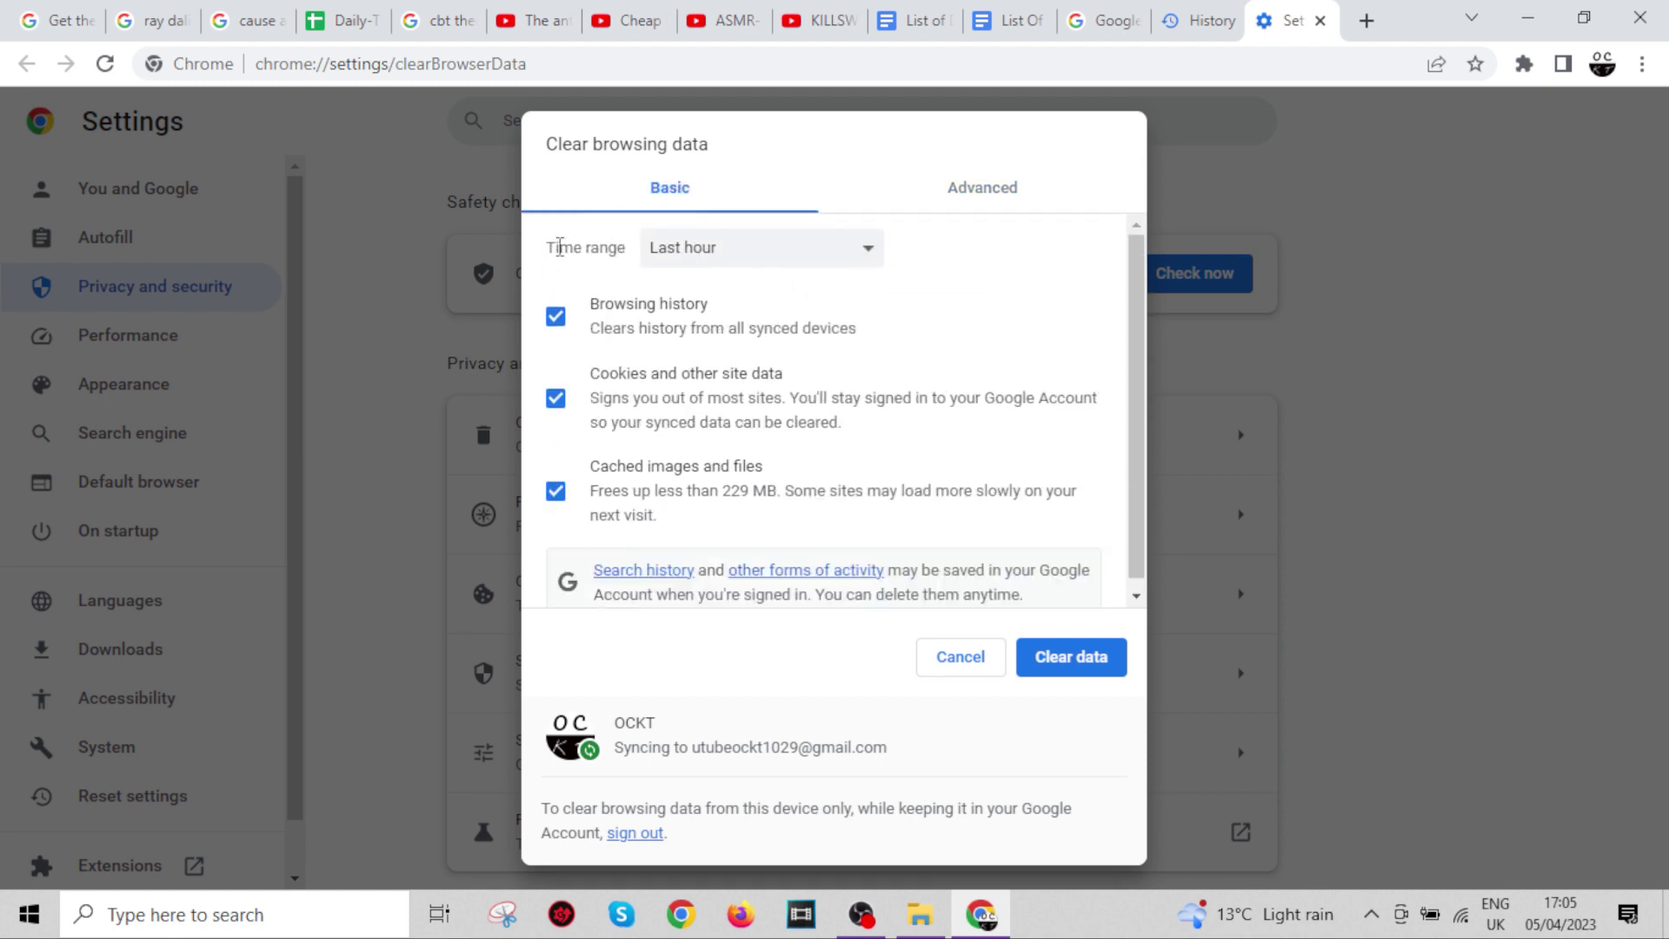
Set the time range for clearing data to All time and exclude cookies and other site data
{"action": "left_click_drag", "start_coordinate": [548, 249], "coordinate": [627, 252]}
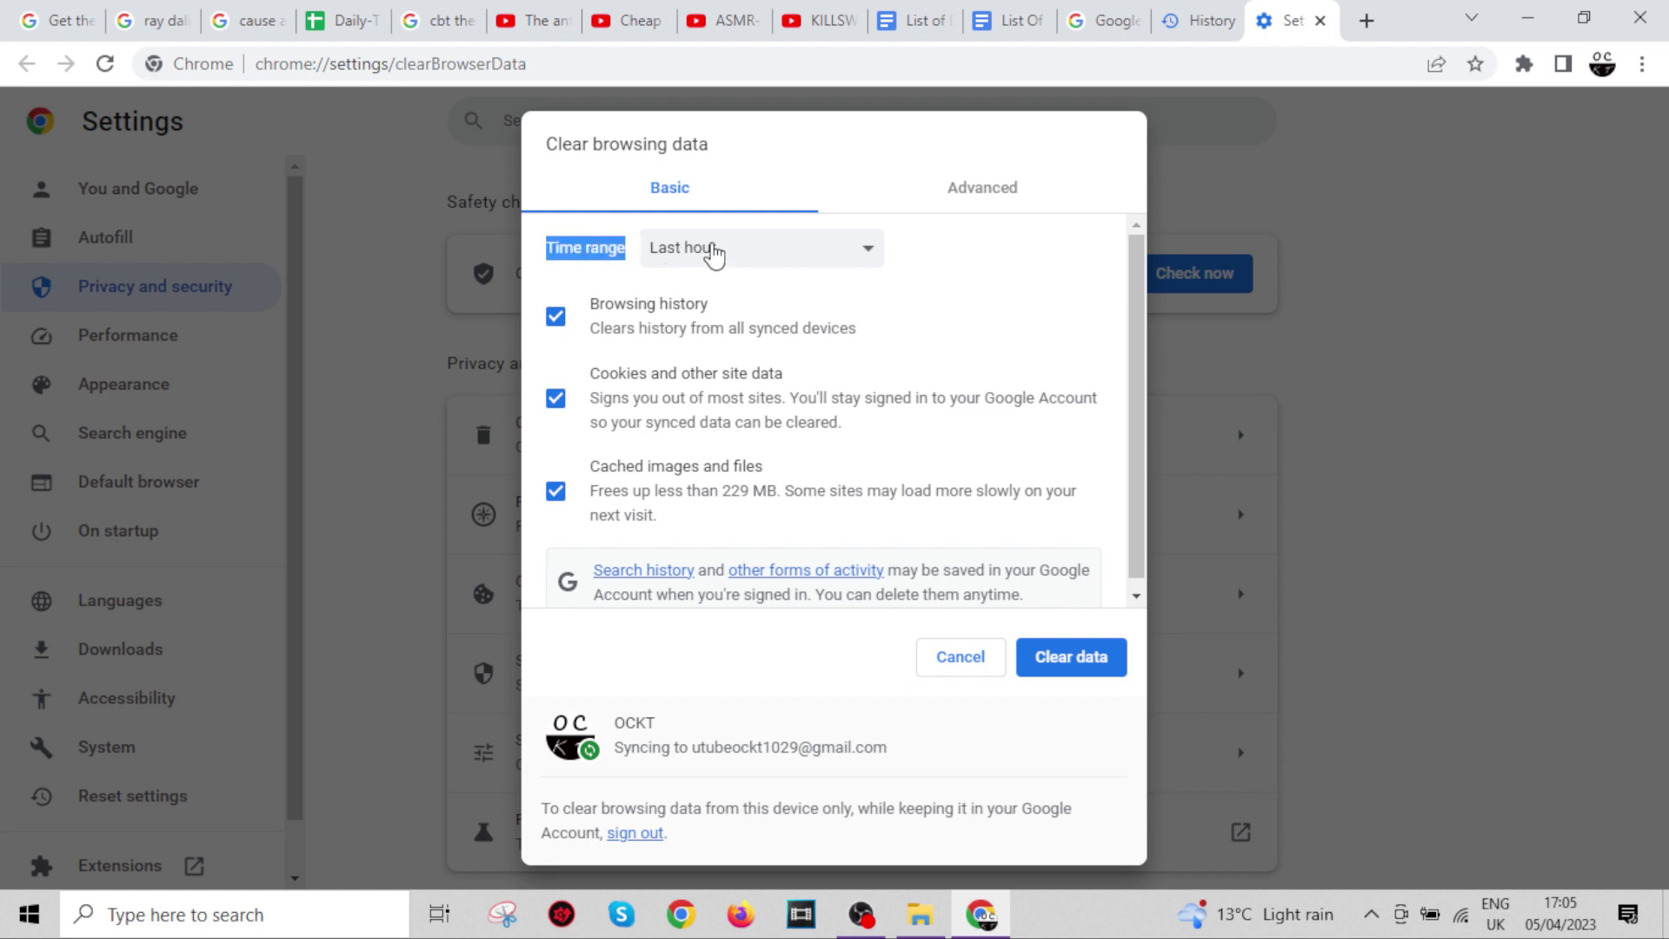
{"action": "left_click", "coordinate": [714, 253]}
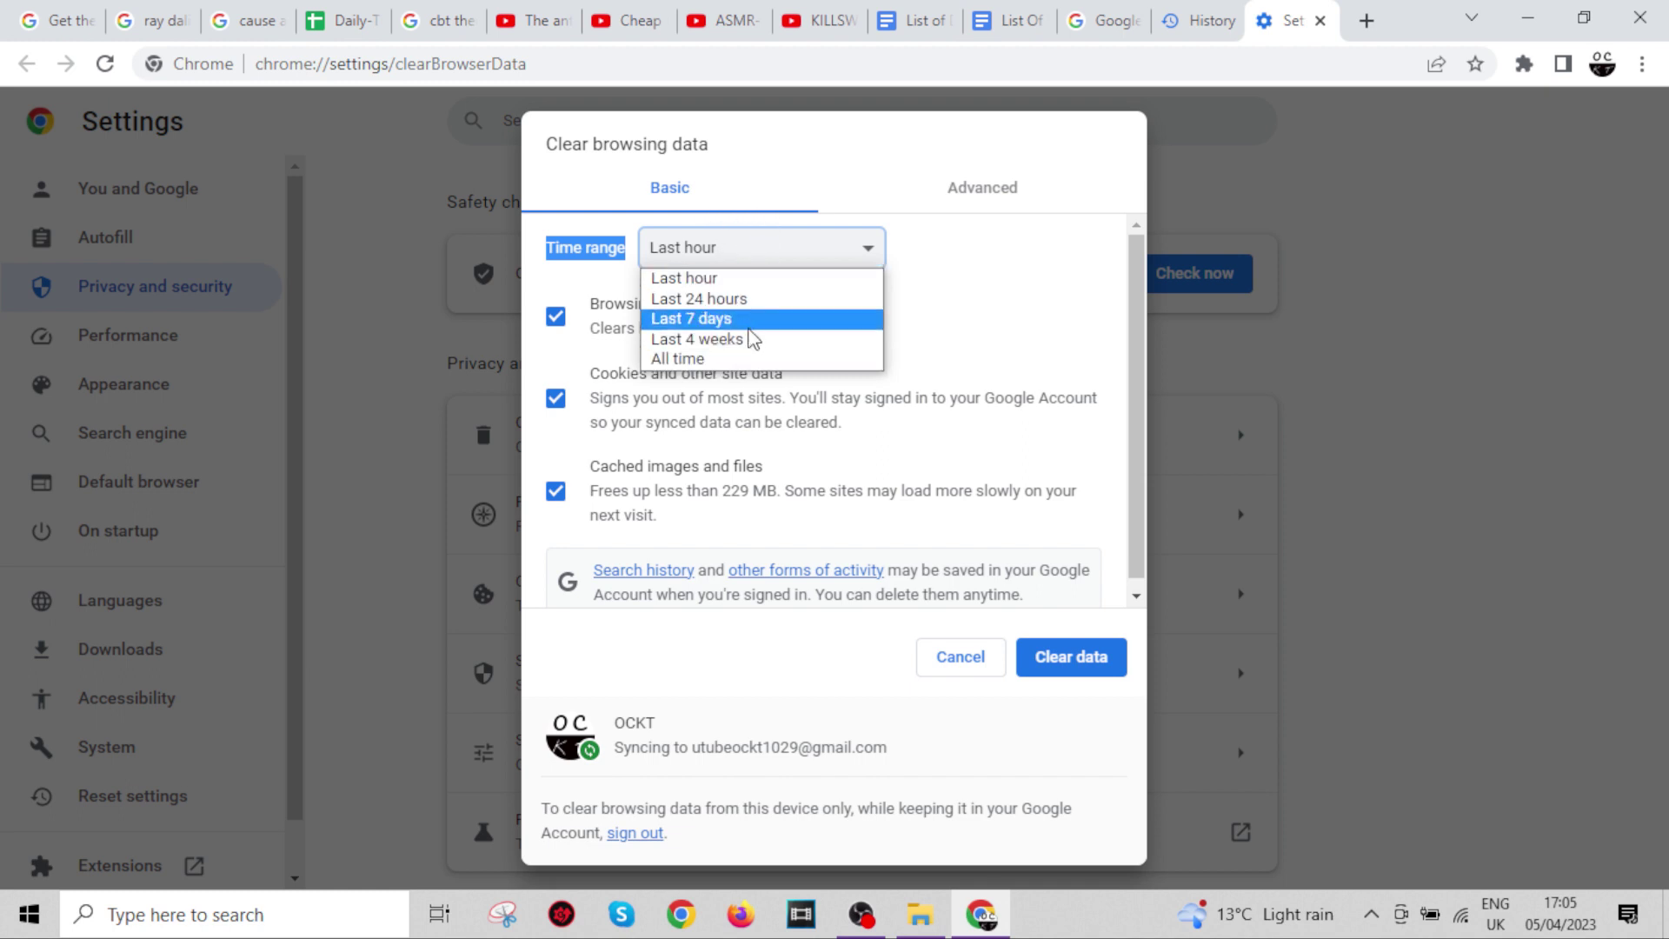
{"action": "left_click", "coordinate": [744, 360]}
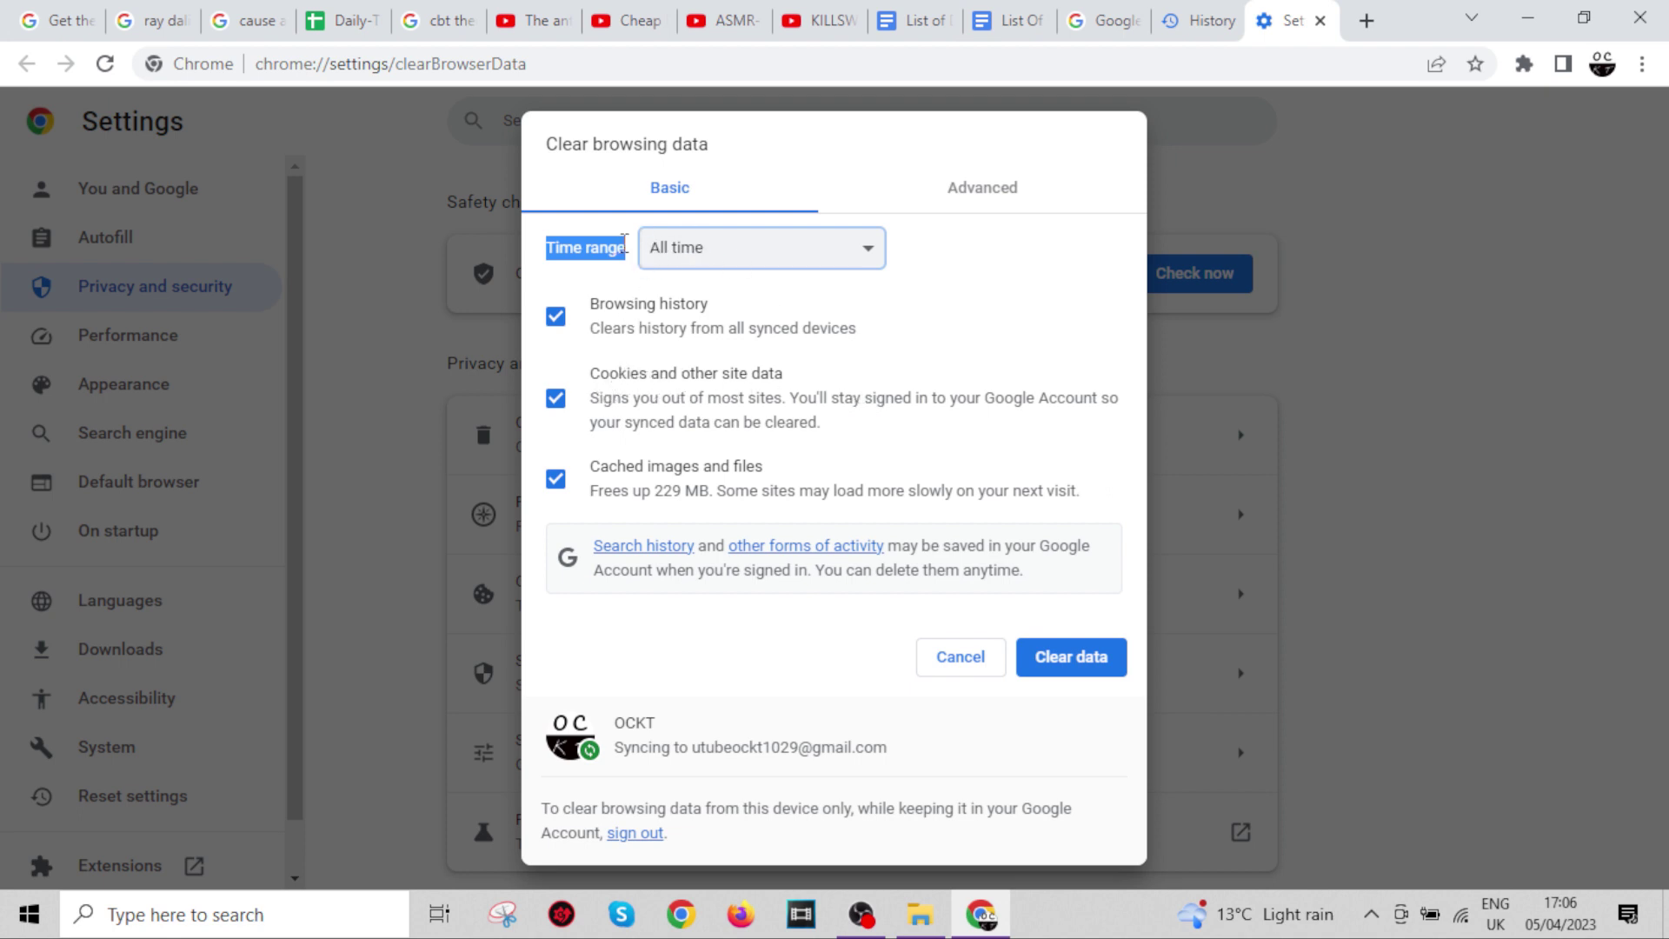
{"action": "left_click", "coordinate": [626, 244]}
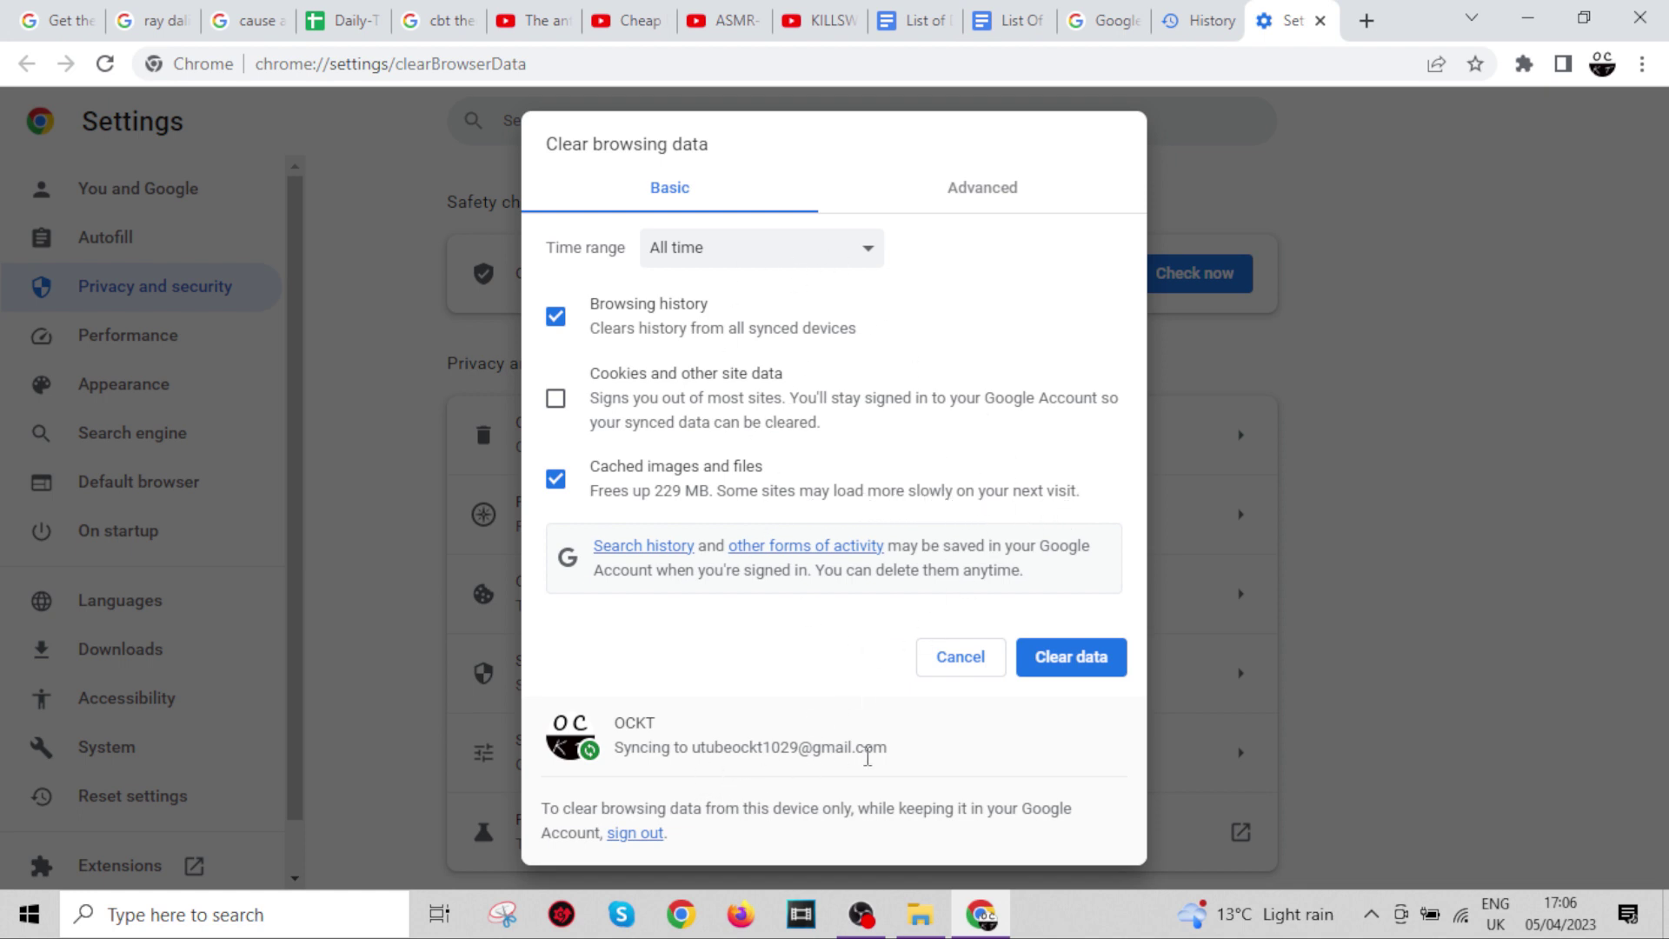
Examine which account is syncing and the note about clearing browsing data from this device only
{"action": "left_click_drag", "start_coordinate": [899, 755], "coordinate": [696, 758]}
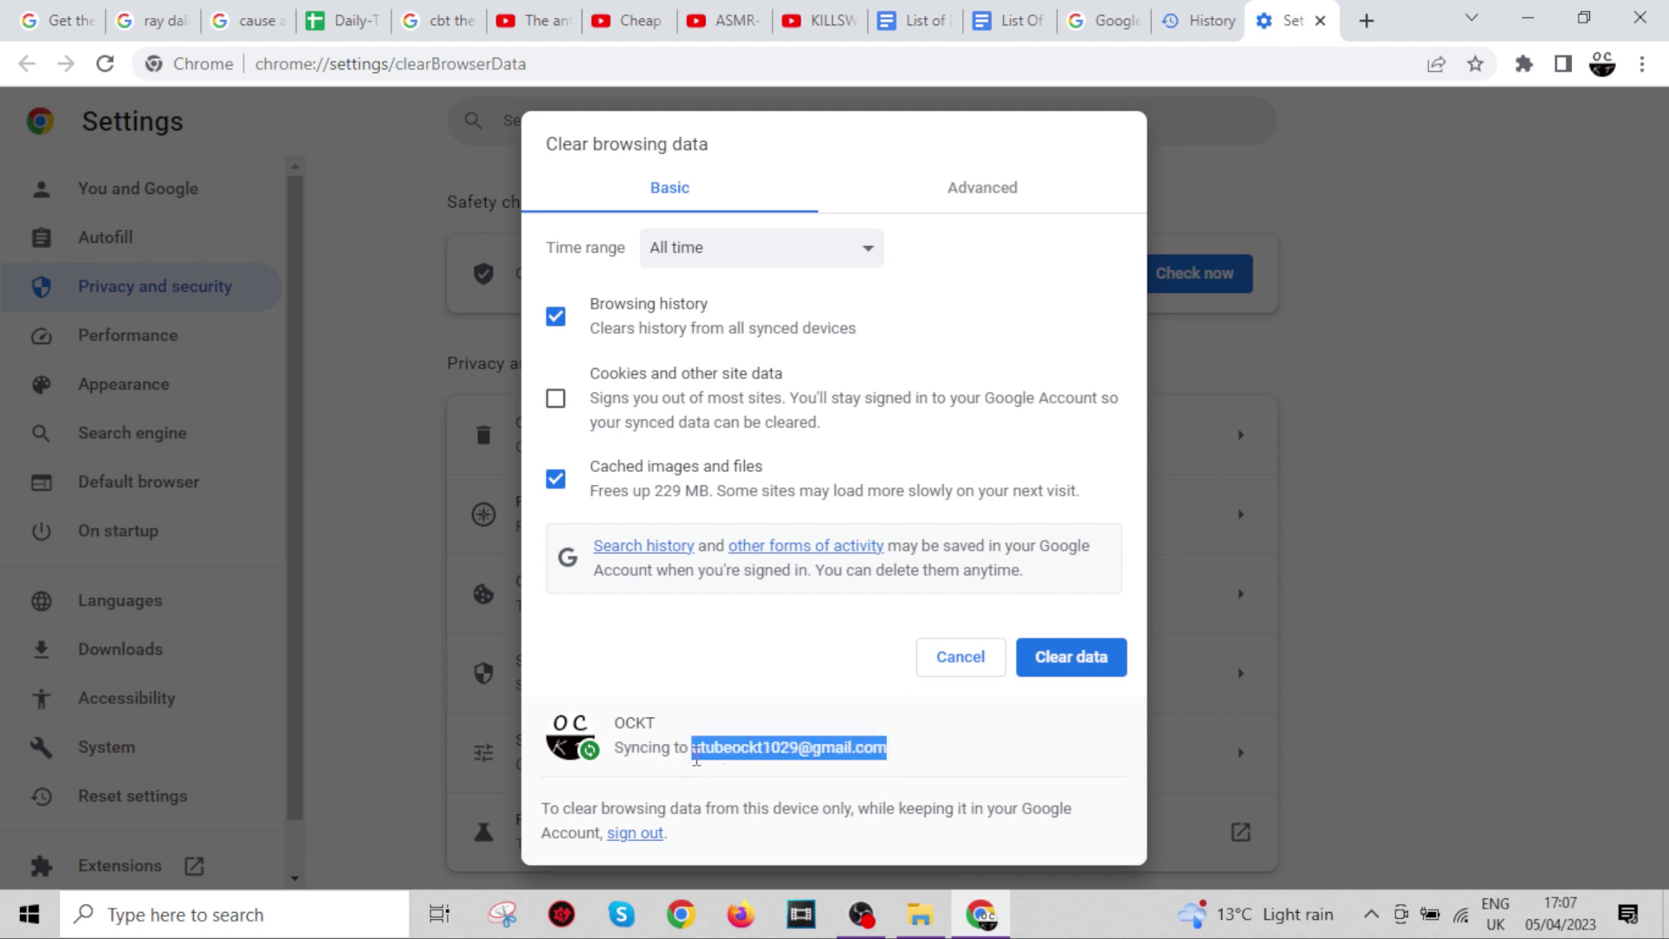
{"action": "left_click", "coordinate": [697, 758]}
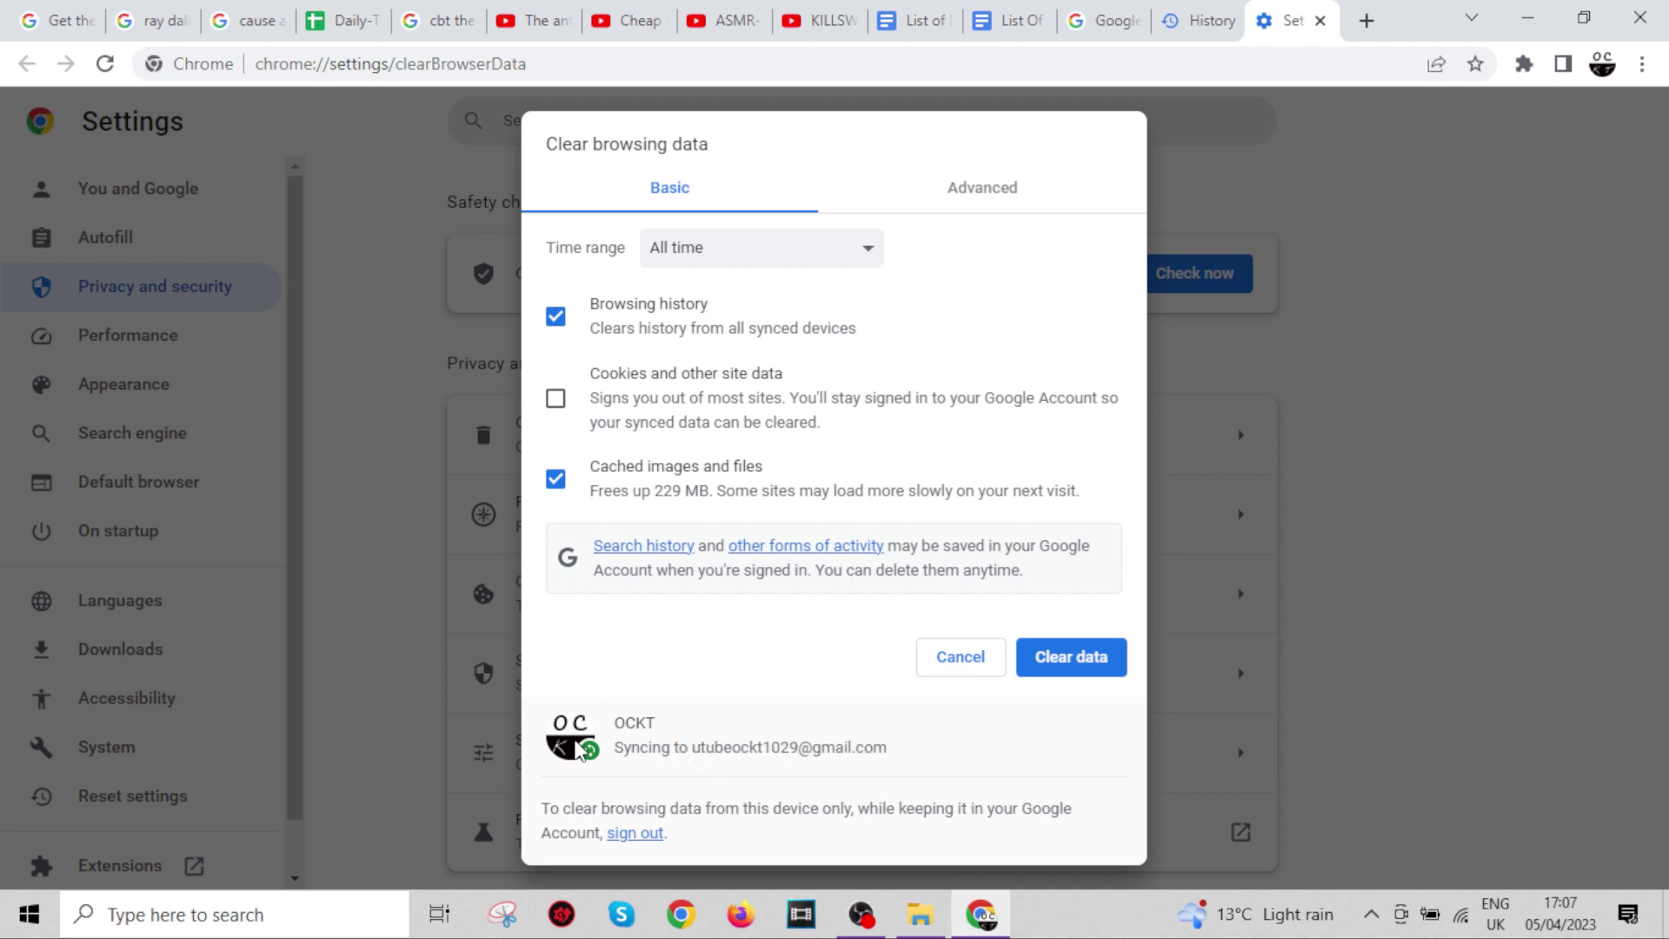
{"action": "left_click_drag", "start_coordinate": [545, 810], "coordinate": [1061, 837]}
{"action": "left_click_drag", "start_coordinate": [672, 834], "coordinate": [602, 833]}
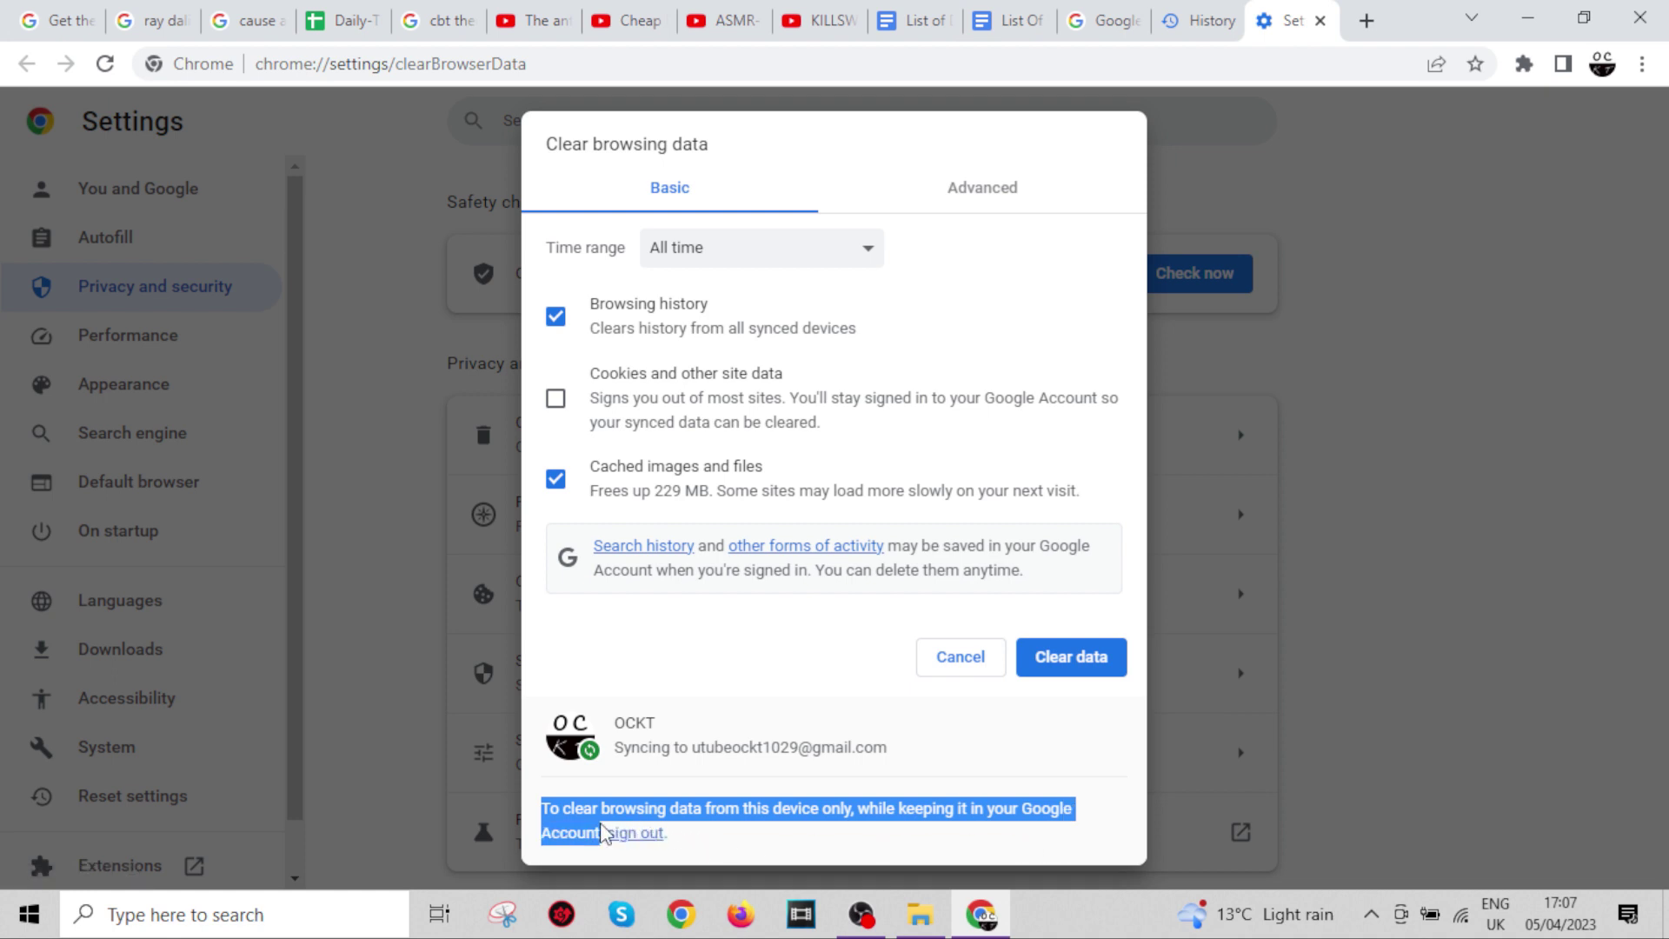
{"action": "left_click", "coordinate": [946, 758]}
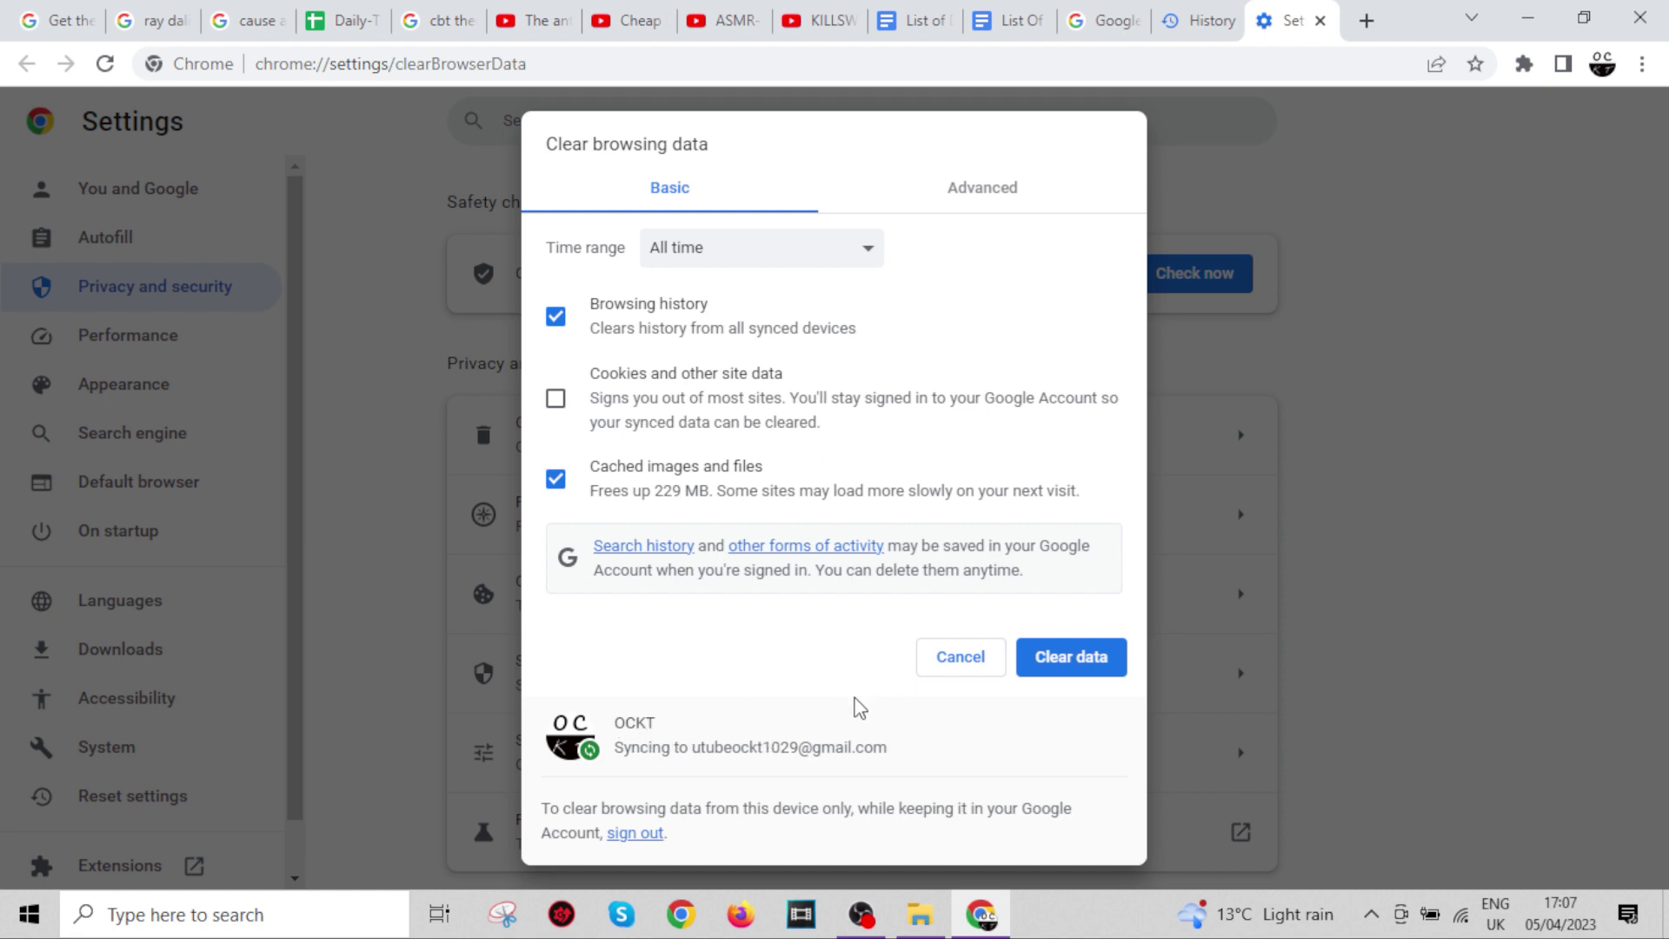
Clear the browsing history and the cached images and files using the basic options
{"action": "left_click", "coordinate": [922, 193]}
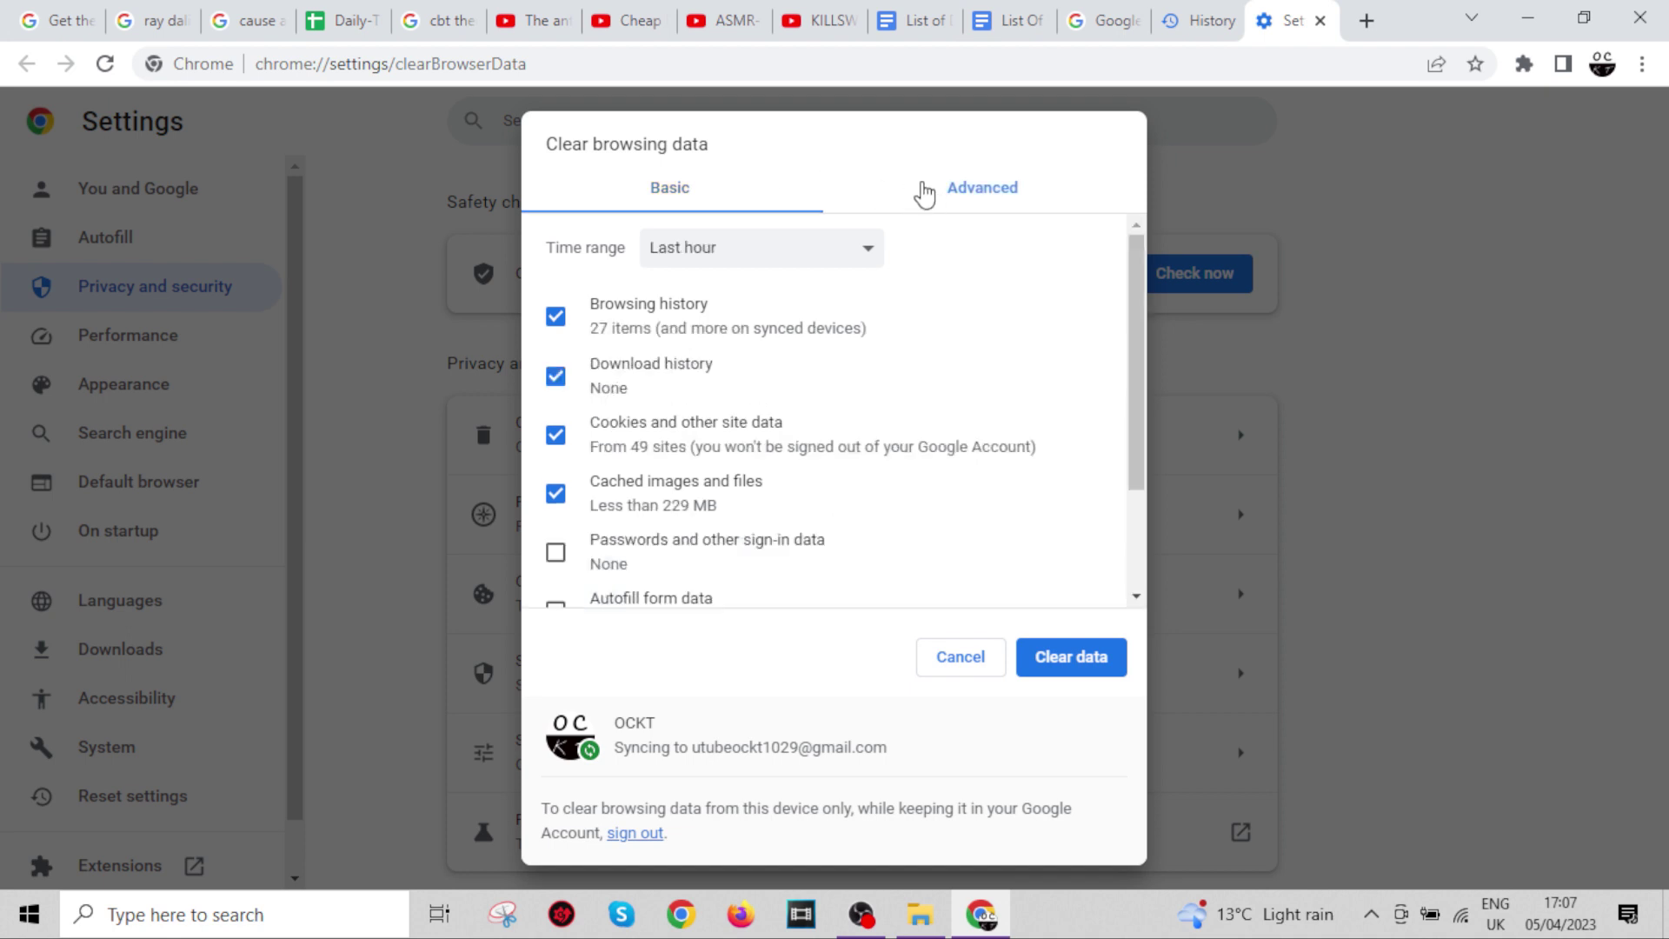
{"action": "left_click", "coordinate": [749, 202]}
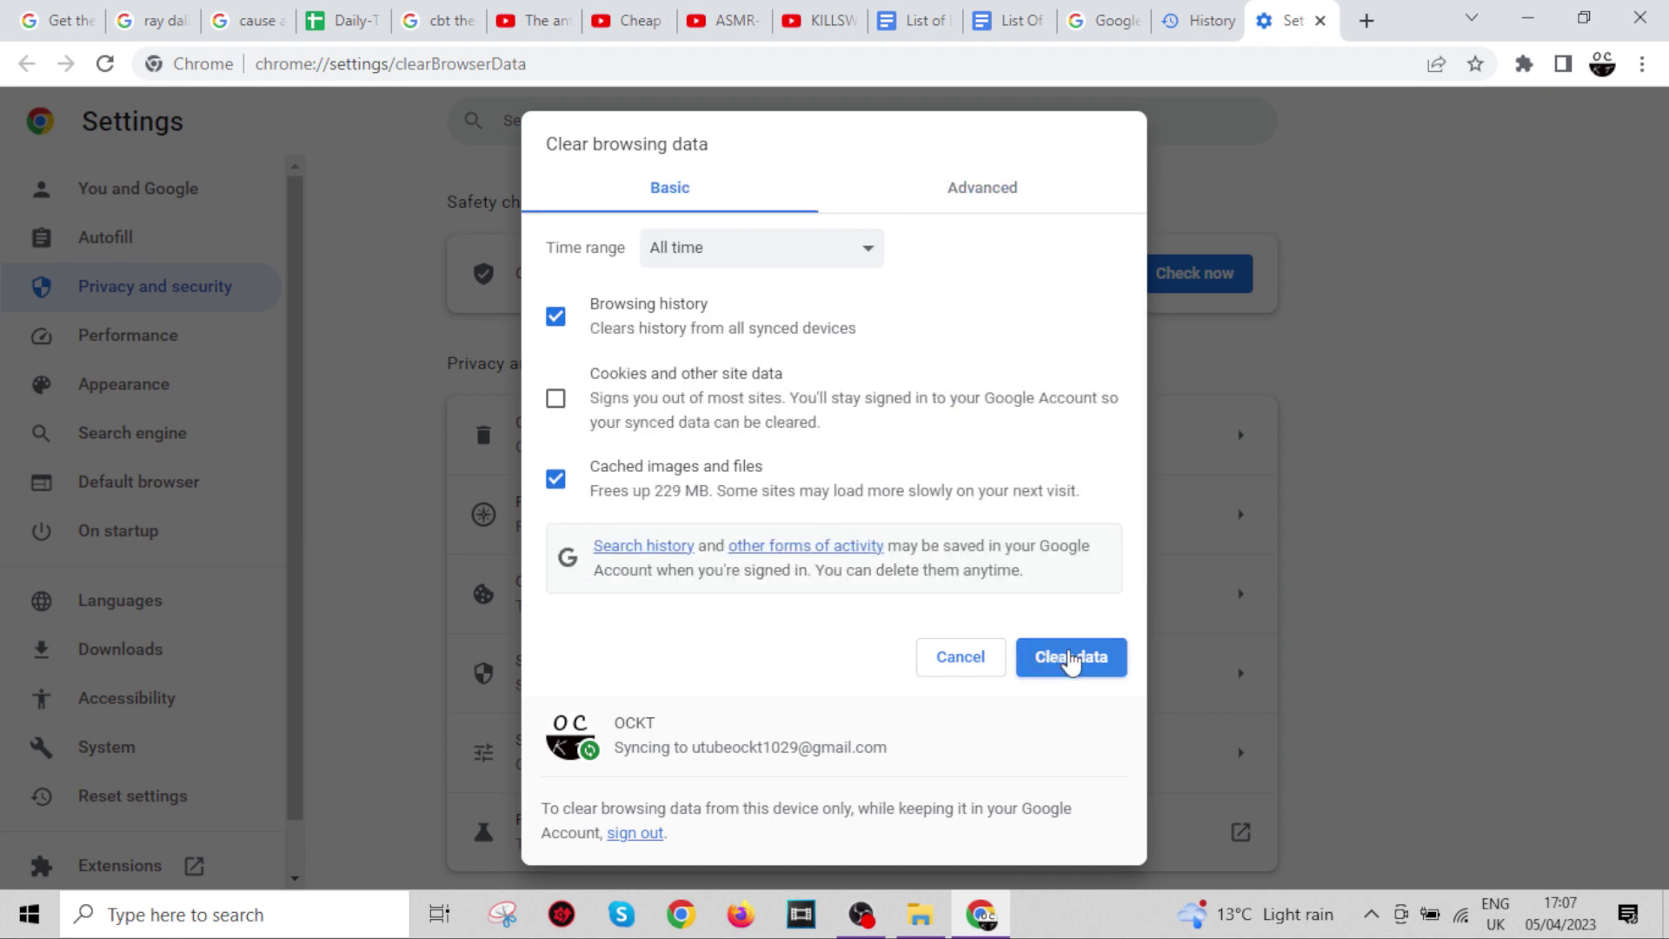
{"action": "left_click", "coordinate": [1072, 658]}
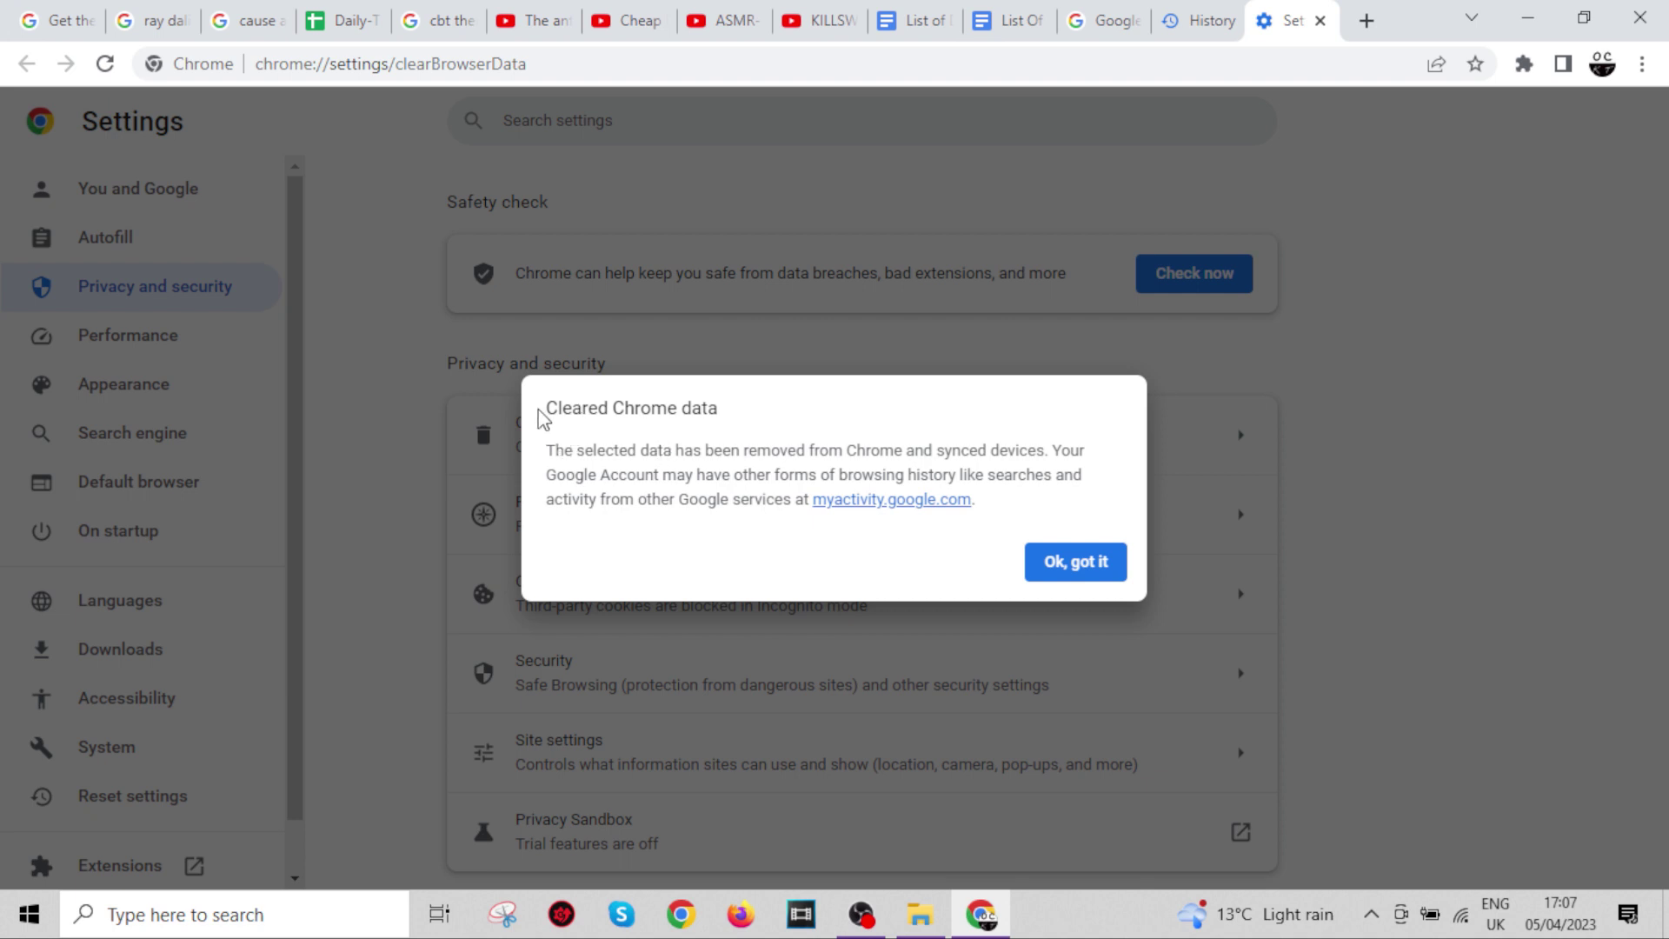
Read the notice about the cleared Chrome data and dismiss it
{"action": "left_click_drag", "start_coordinate": [543, 417], "coordinate": [745, 420]}
{"action": "left_click", "coordinate": [787, 426]}
{"action": "left_click_drag", "start_coordinate": [540, 453], "coordinate": [806, 502]}
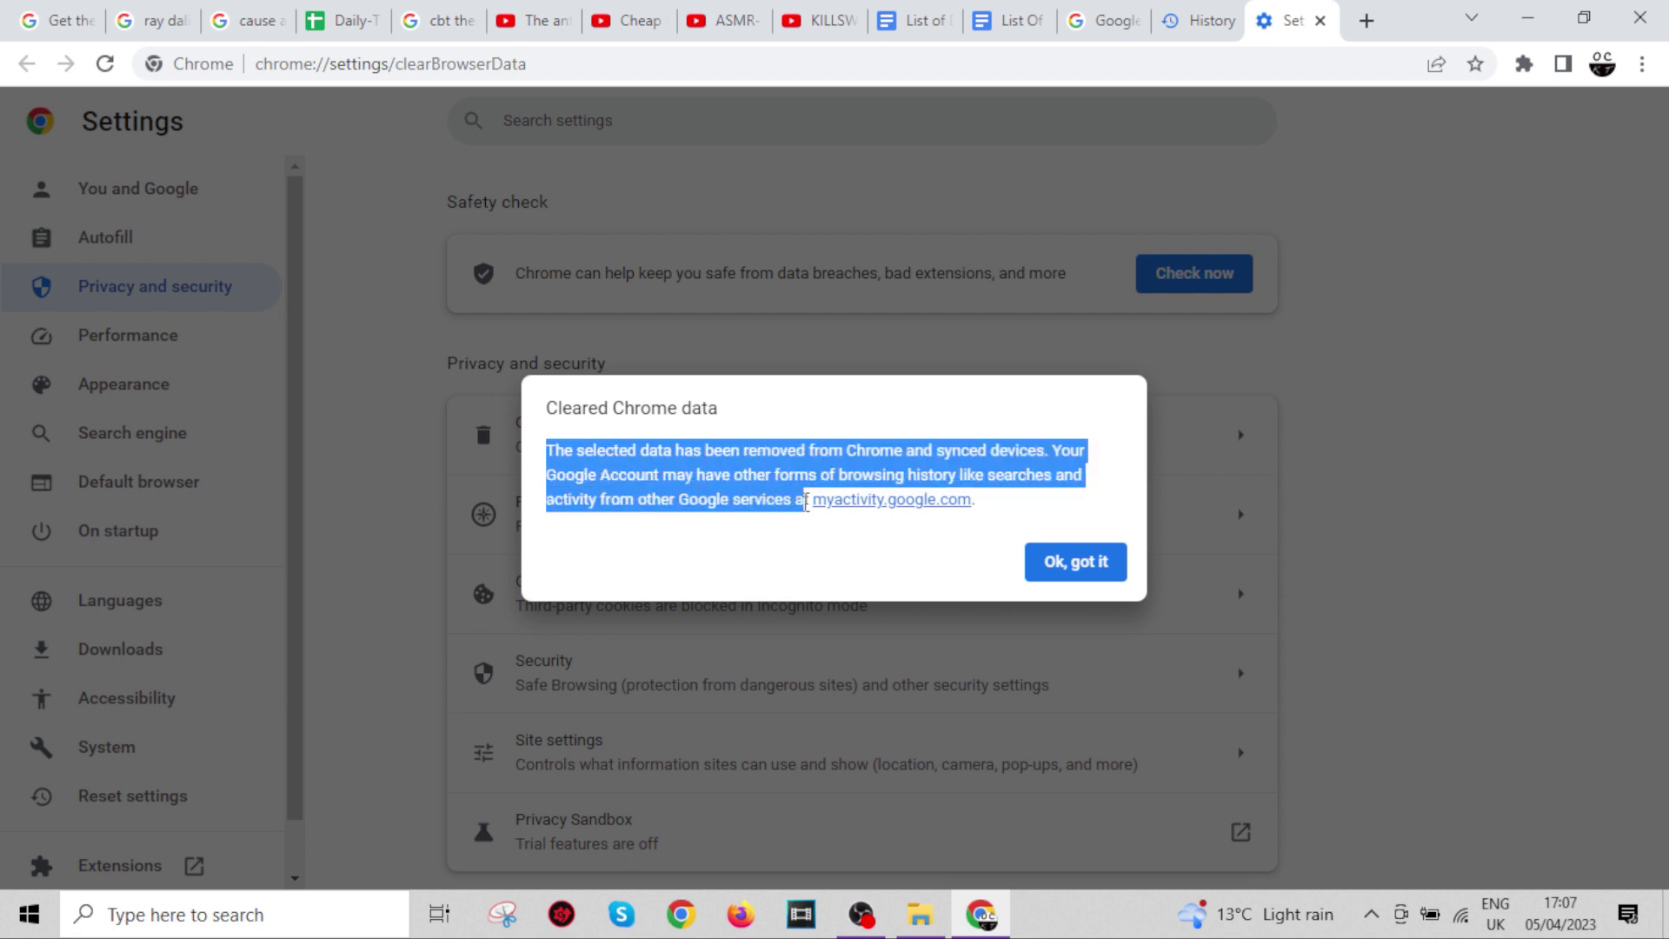
{"action": "left_click", "coordinate": [920, 566]}
{"action": "left_click", "coordinate": [1073, 564]}
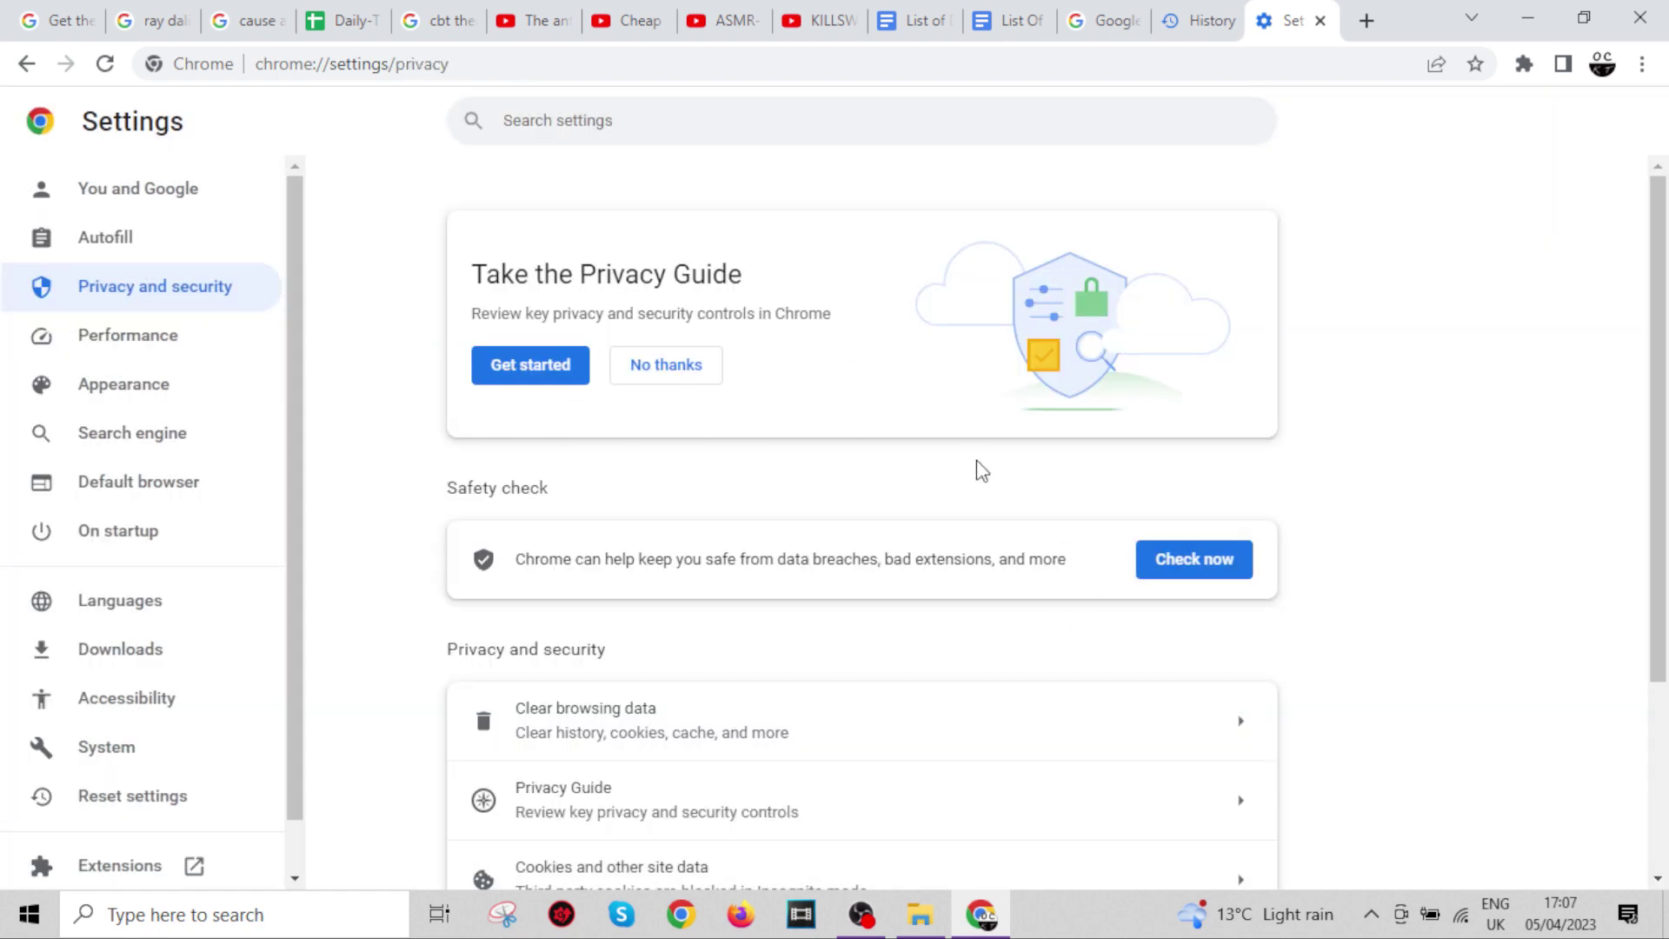
Close the settings page and reload the history page to check the list of visited sites
{"action": "scroll", "coordinate": [956, 478], "scroll_direction": "down", "scroll_amount": 3}
{"action": "scroll", "coordinate": [923, 492], "scroll_direction": "up", "scroll_amount": 3}
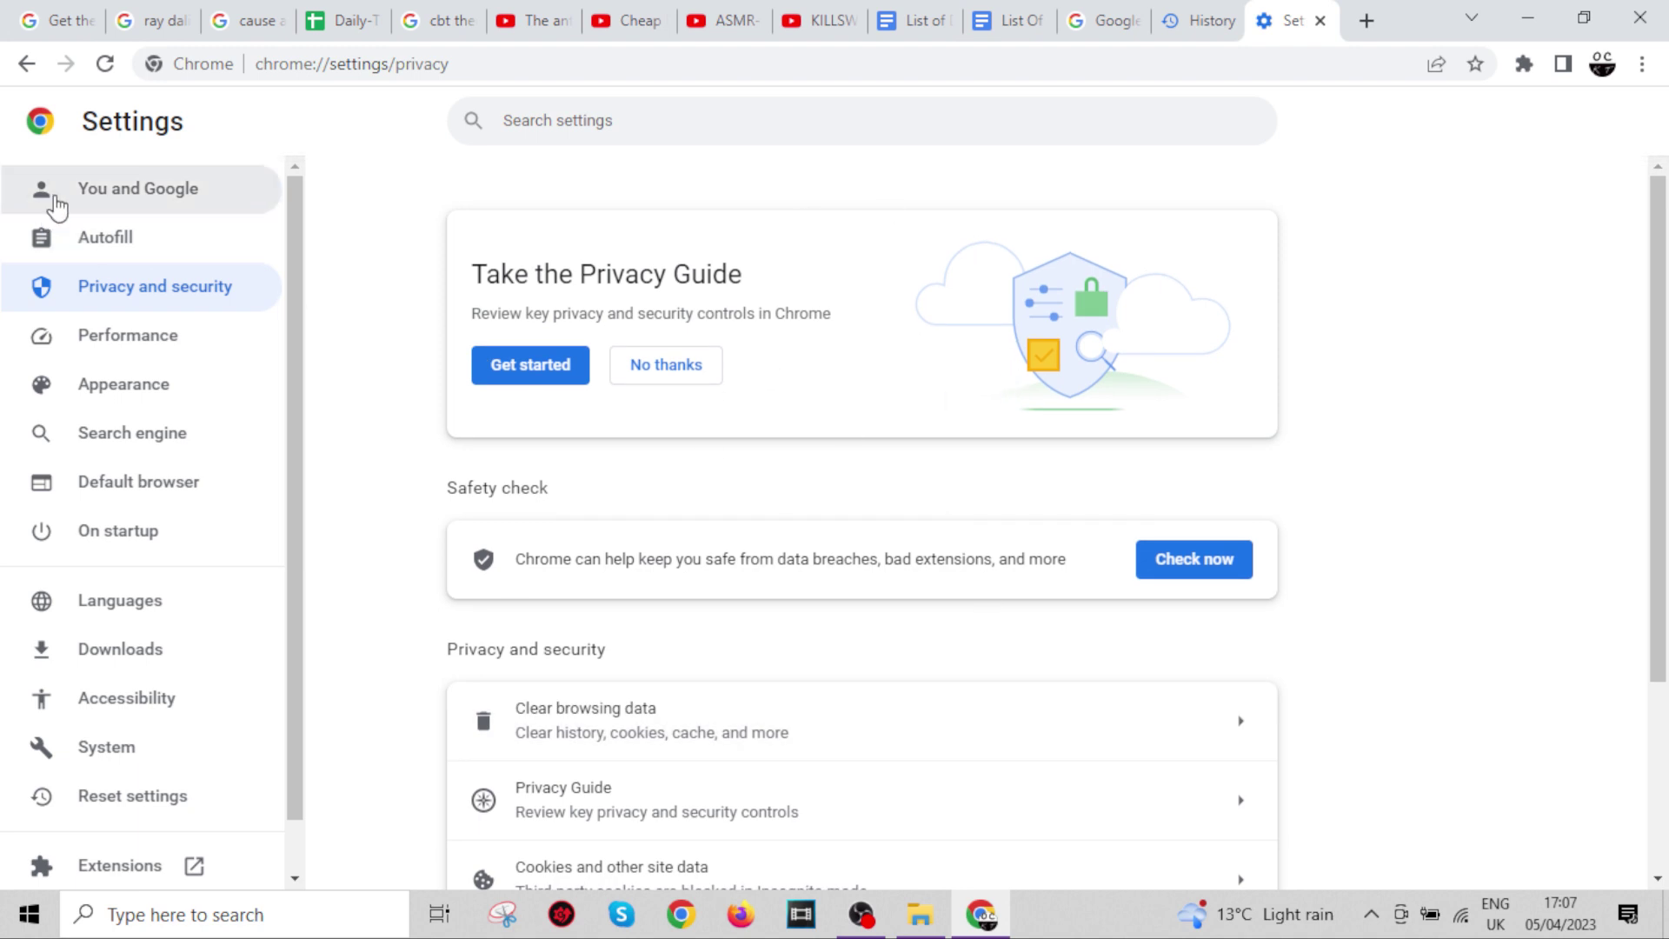
{"action": "left_click", "coordinate": [1320, 20]}
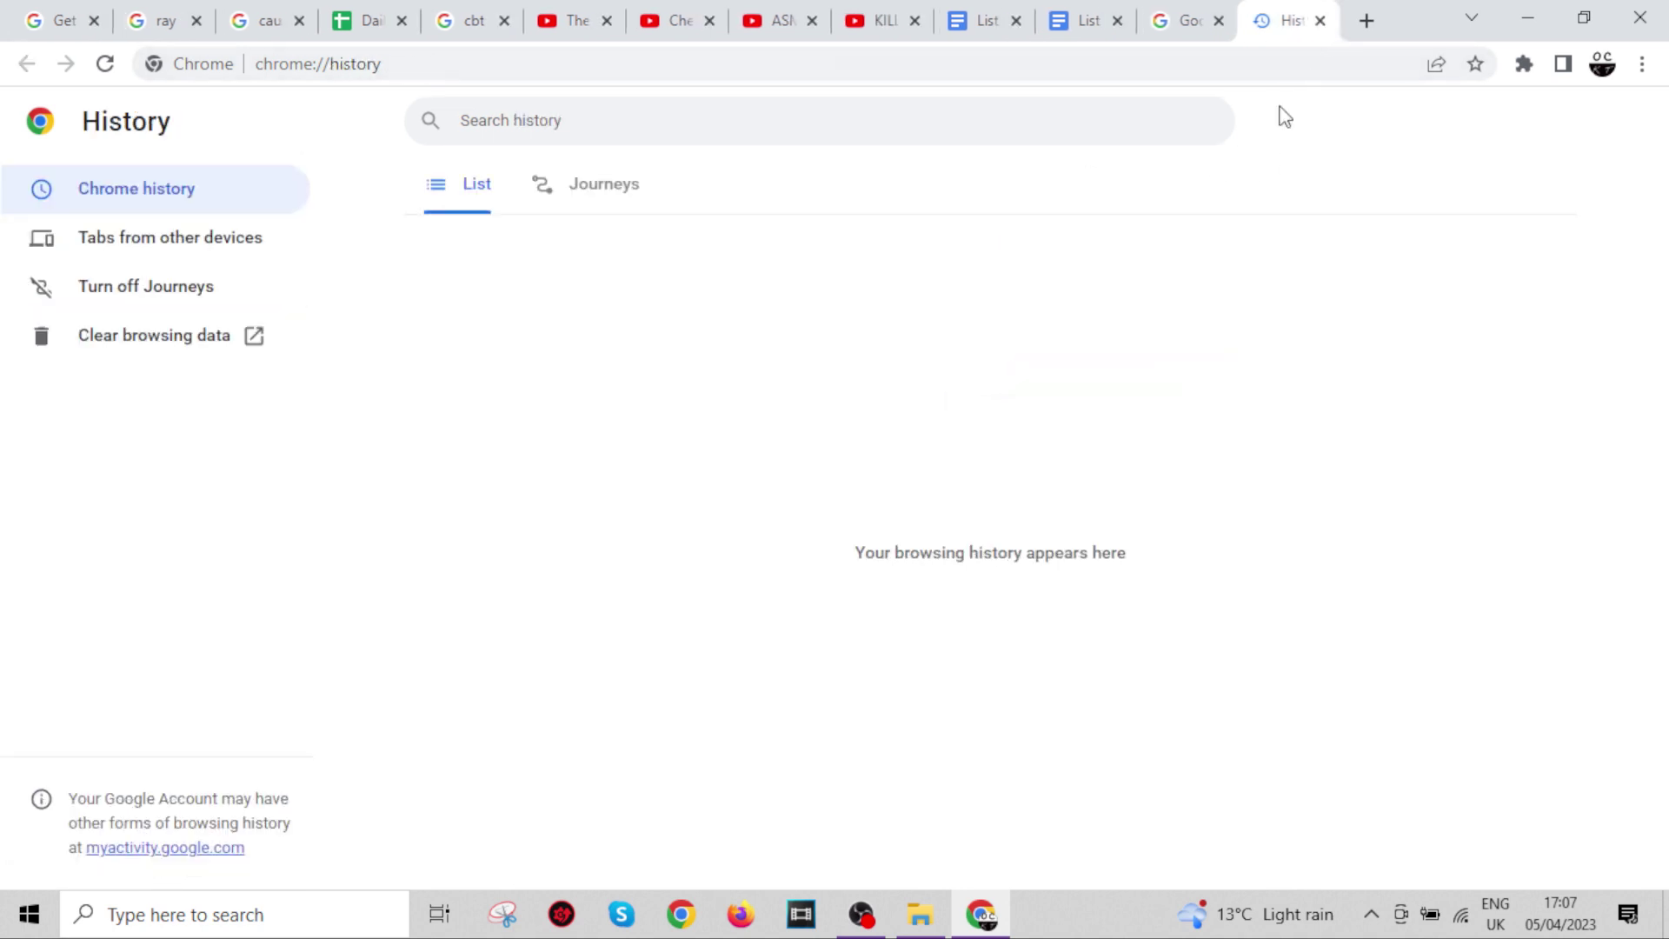
{"action": "left_click", "coordinate": [104, 65]}
{"action": "left_click_drag", "start_coordinate": [823, 566], "coordinate": [1132, 562]}
{"action": "left_click", "coordinate": [1095, 567]}
Open the Google home page through a new-tab search for "g" and reload the history page
{"action": "left_click", "coordinate": [1366, 20]}
{"action": "type", "text": "g"}
{"action": "key", "text": "Return"}
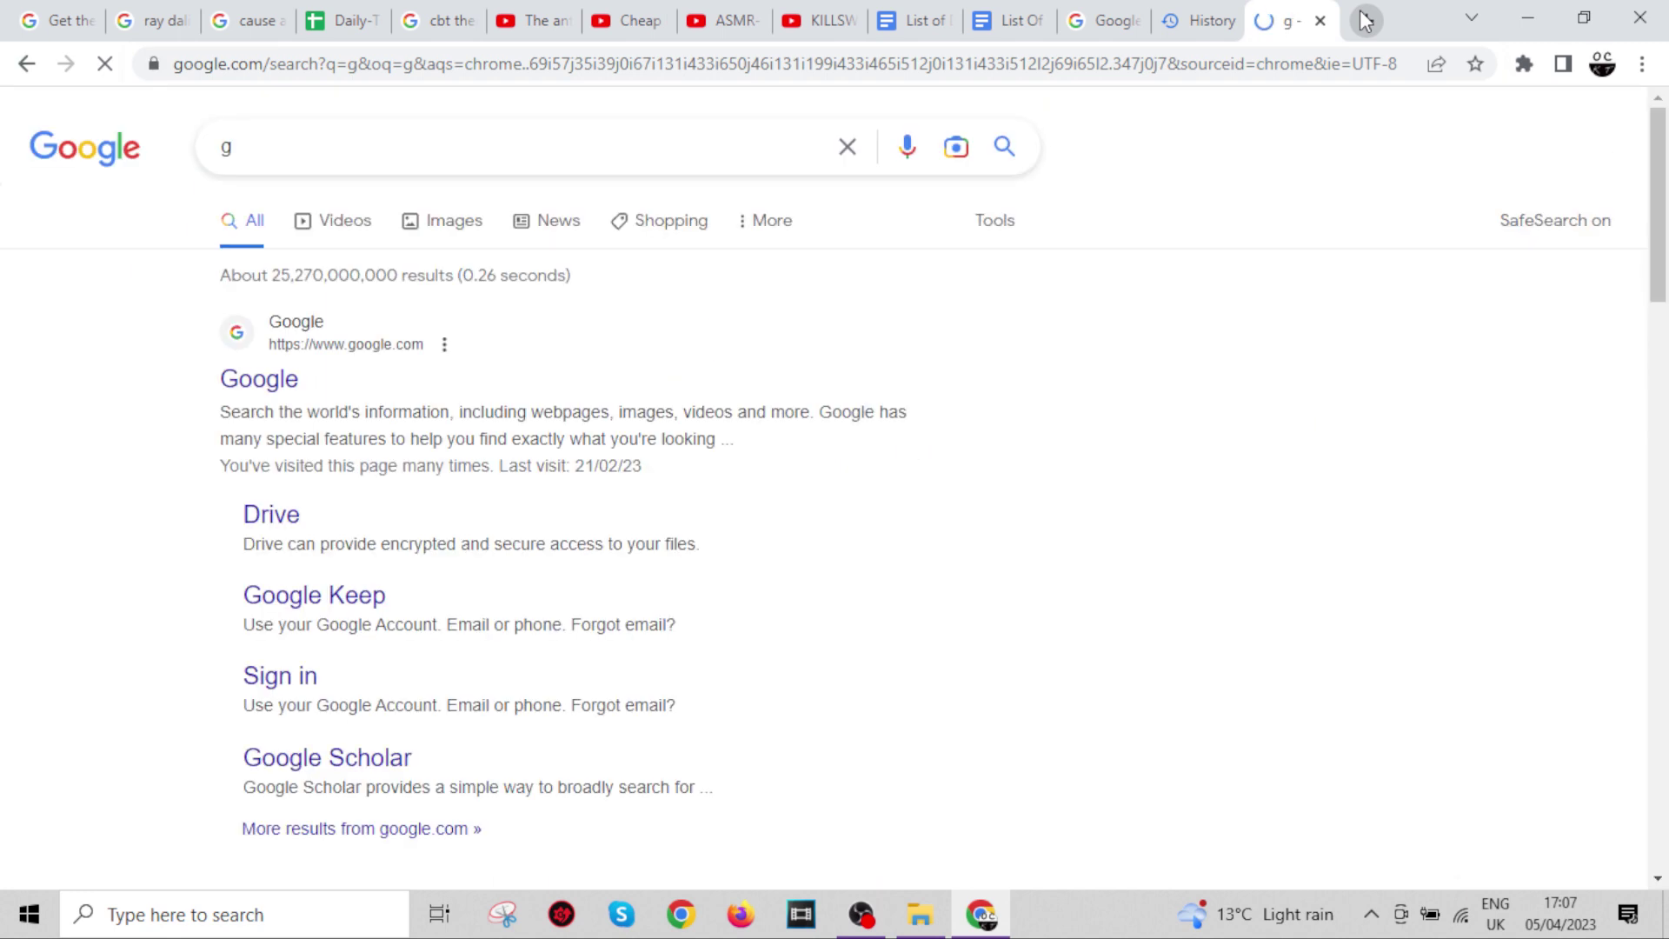
{"action": "left_click", "coordinate": [258, 378]}
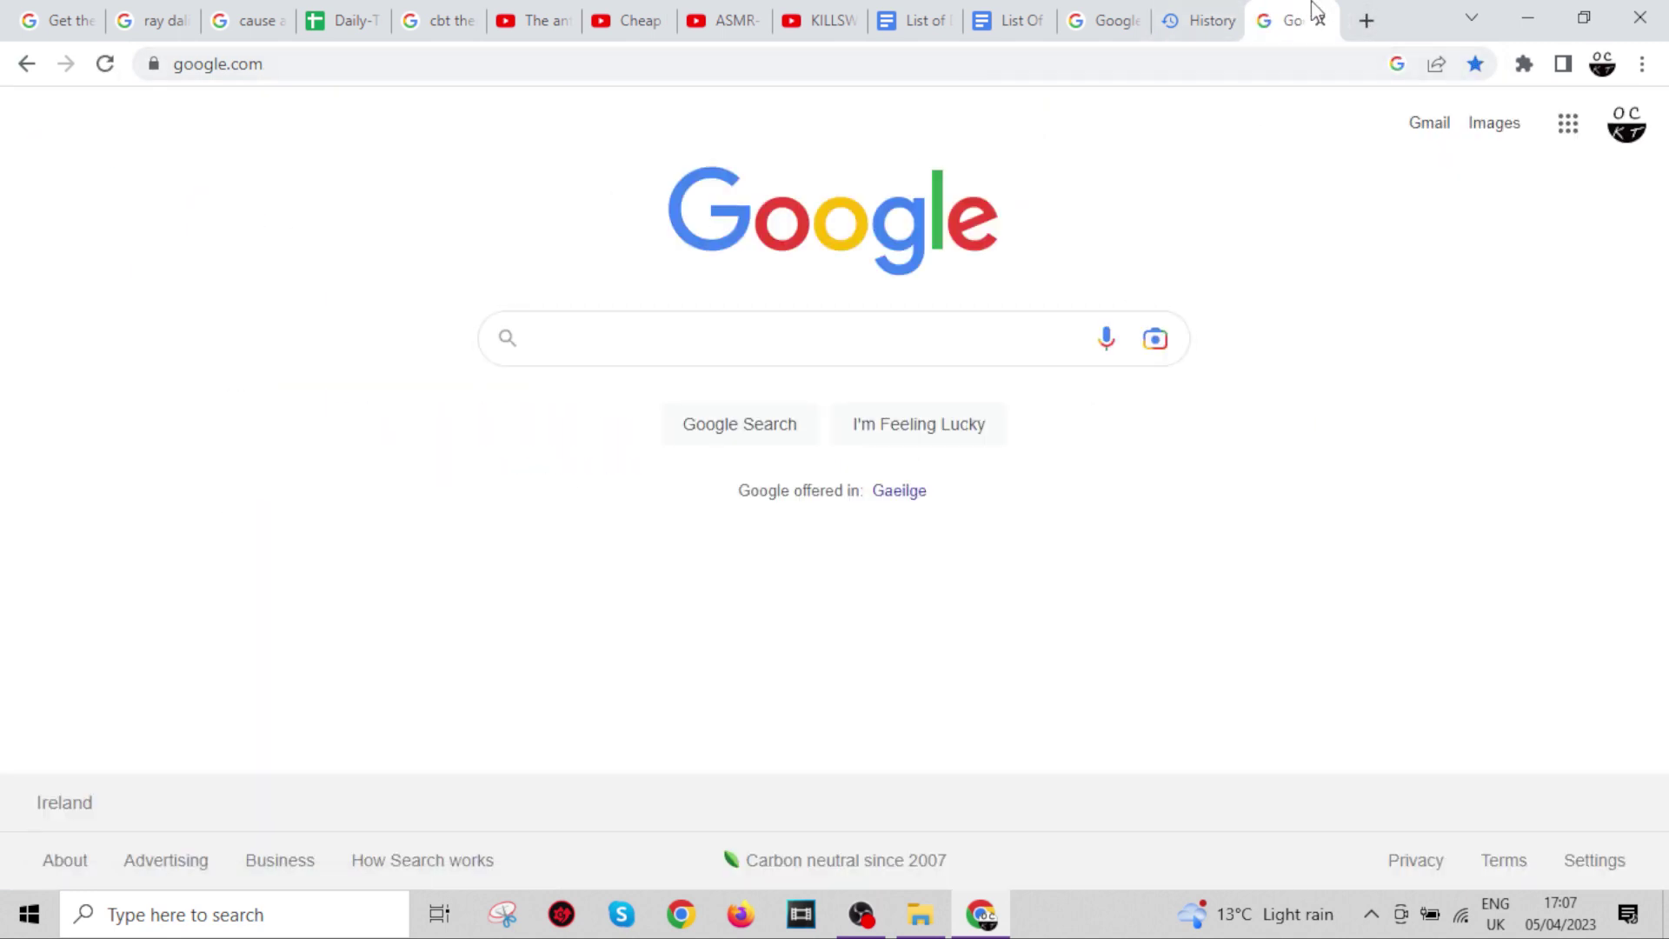
{"action": "left_click", "coordinate": [1214, 11]}
{"action": "left_click", "coordinate": [105, 63]}
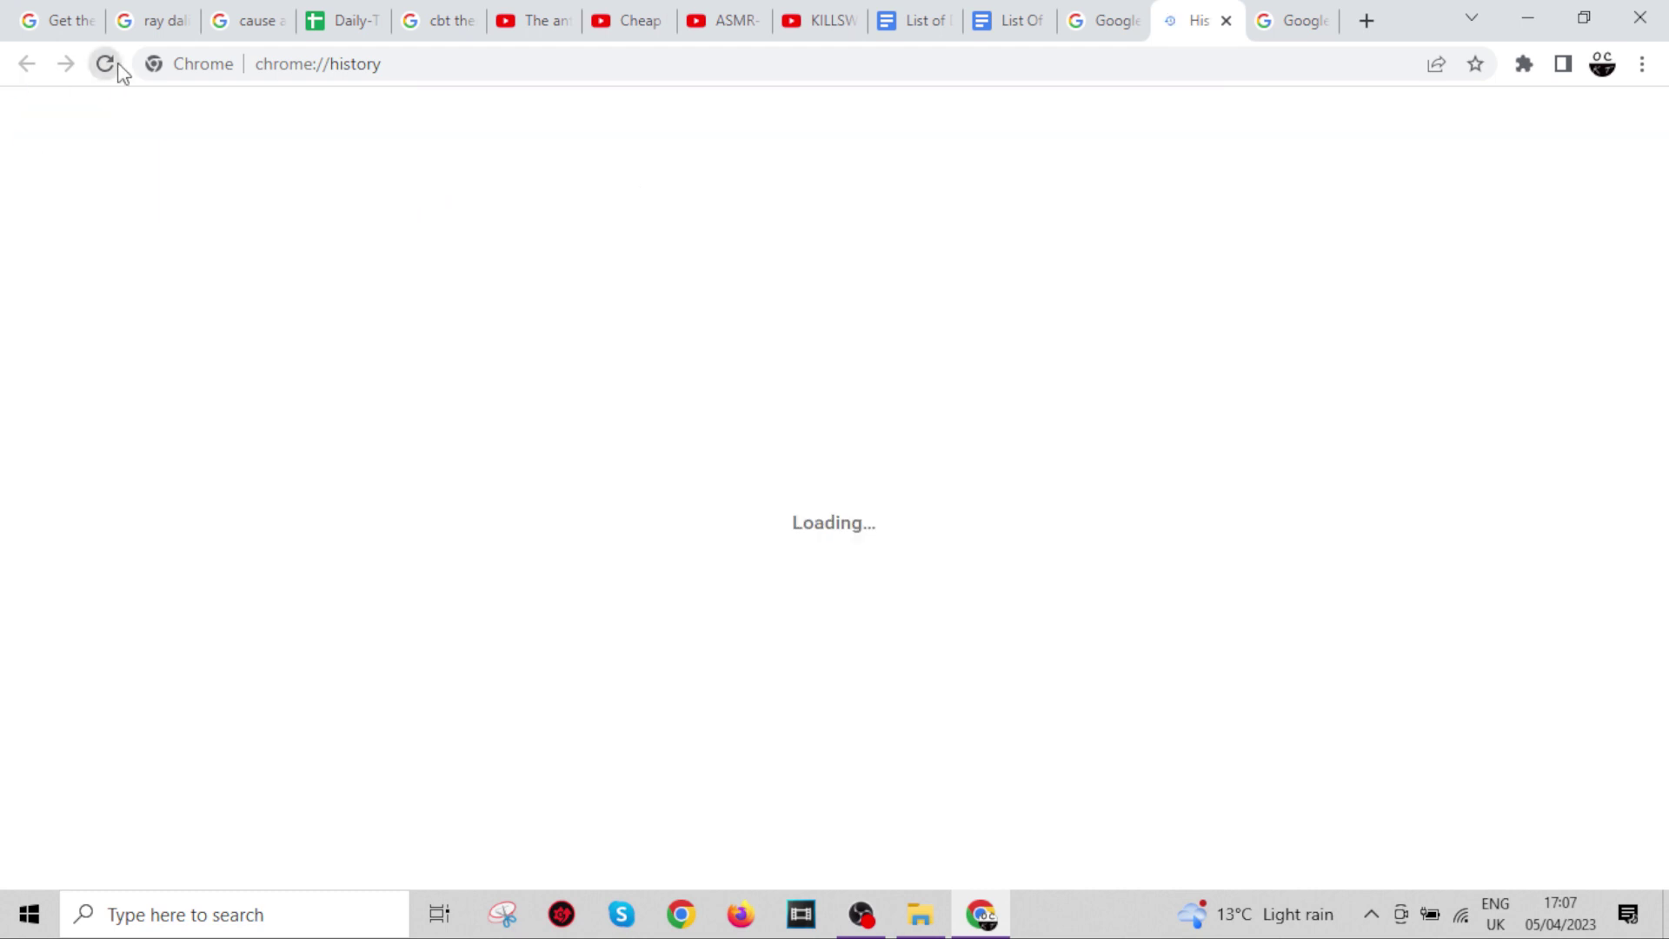